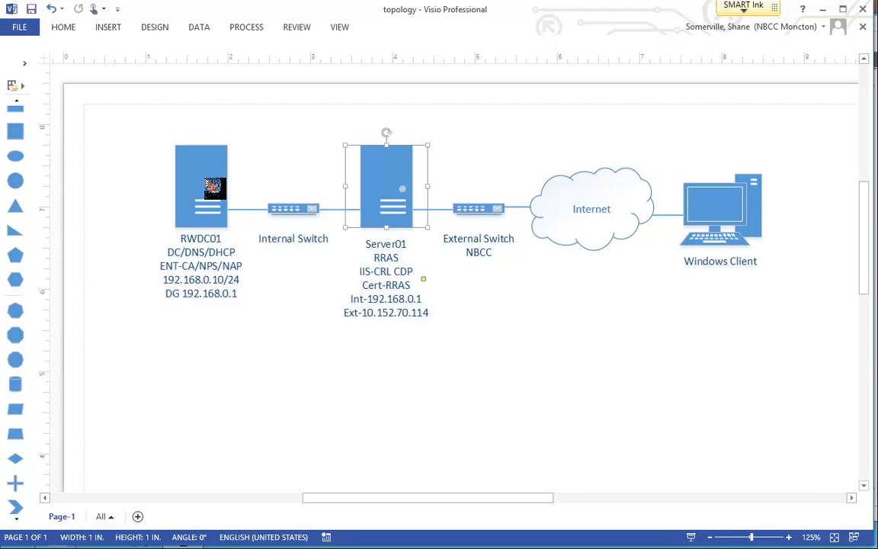
- Inspect the RWDC01 and Server01 shapes in the topology diagram, then minimize Visio
left_click(207, 329)
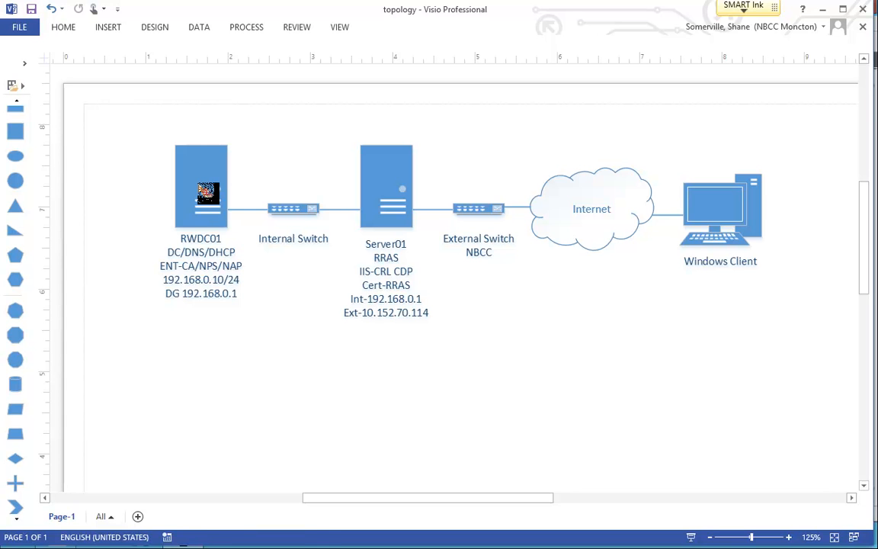
left_click(200, 265)
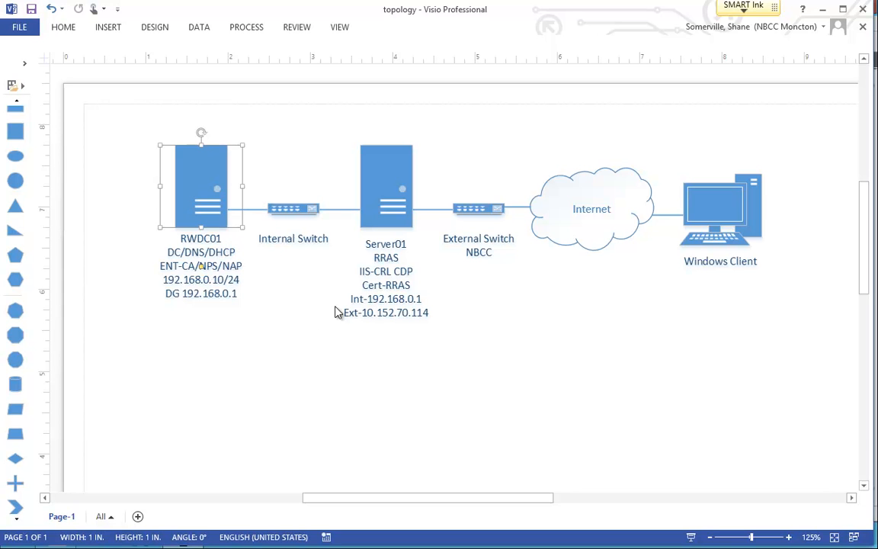
left_click(392, 197)
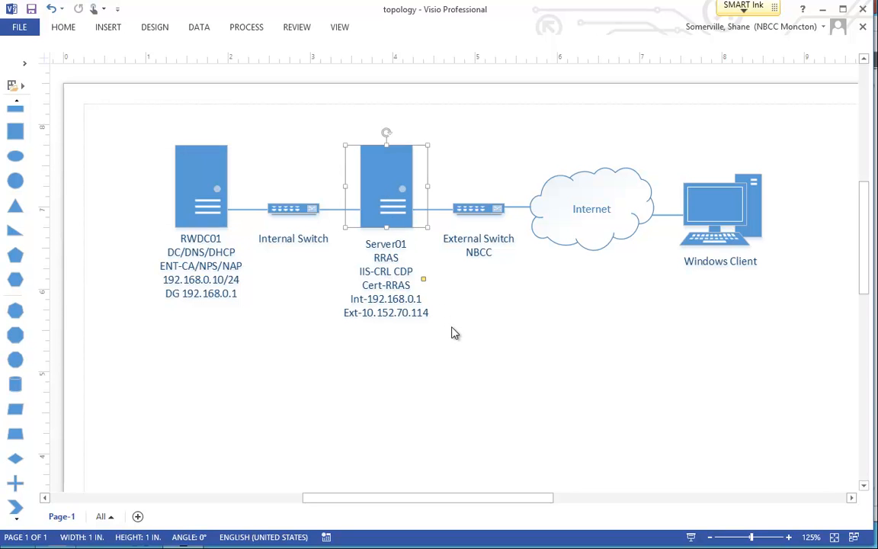
left_click(823, 10)
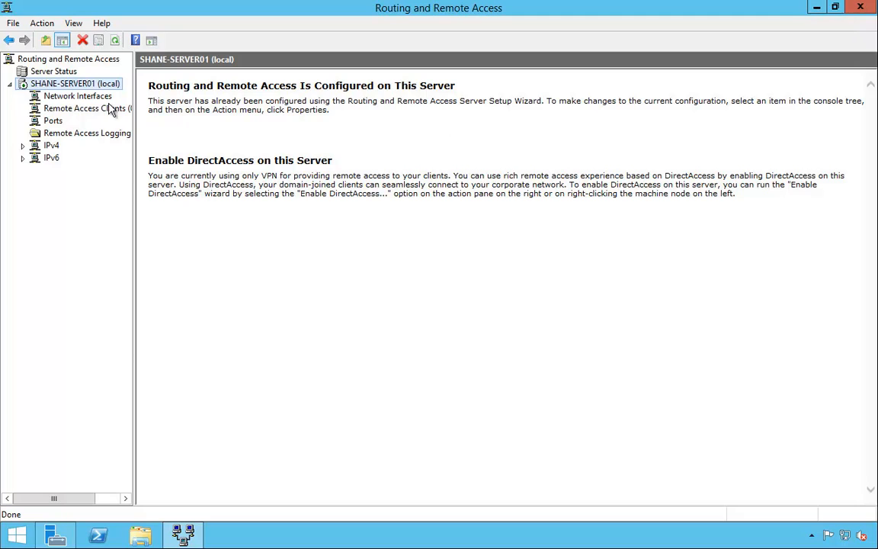
- Connect the client's IKEv2 VPN Connection to coffee.local and check its status
left_click(816, 8)
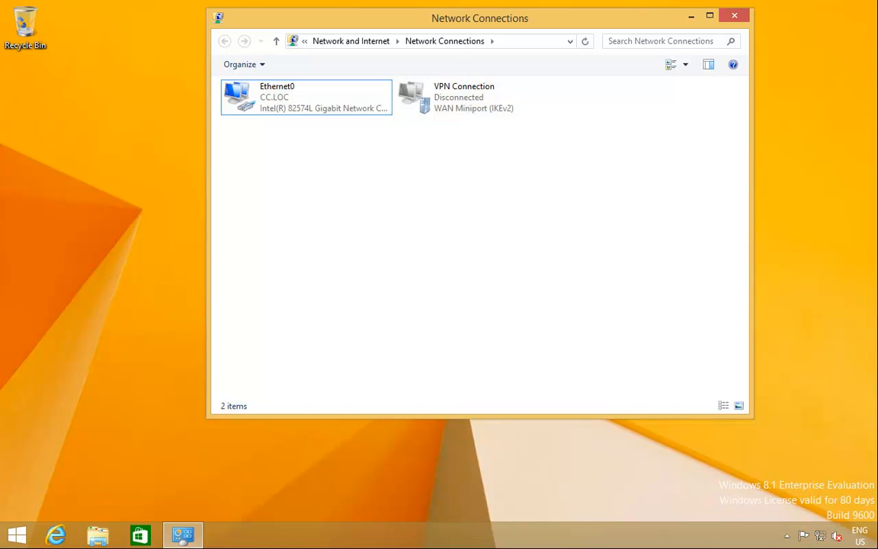
left_click(819, 536)
left_click(766, 192)
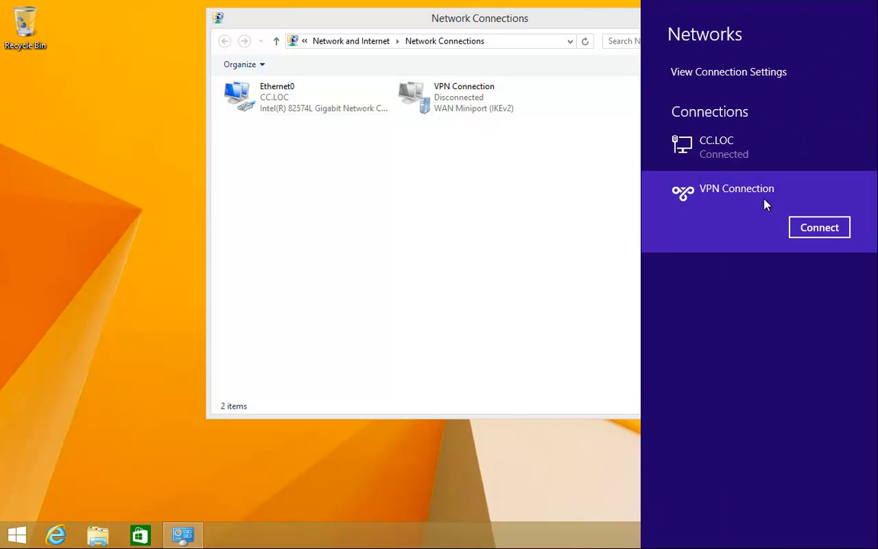
left_click(824, 228)
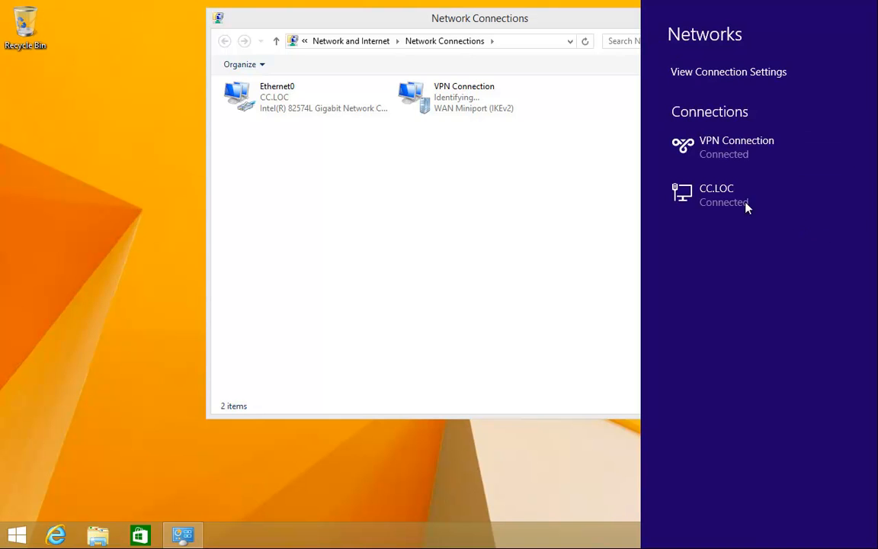
left_click(398, 175)
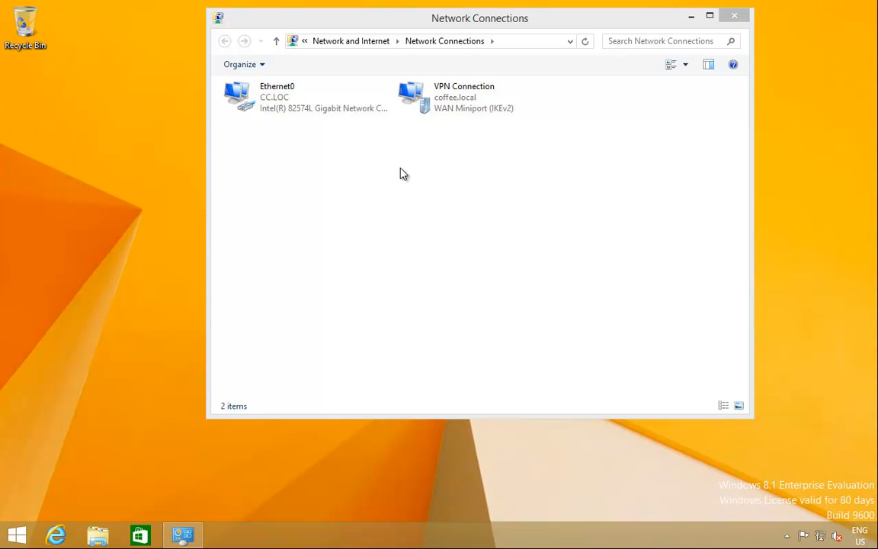
left_click(466, 114)
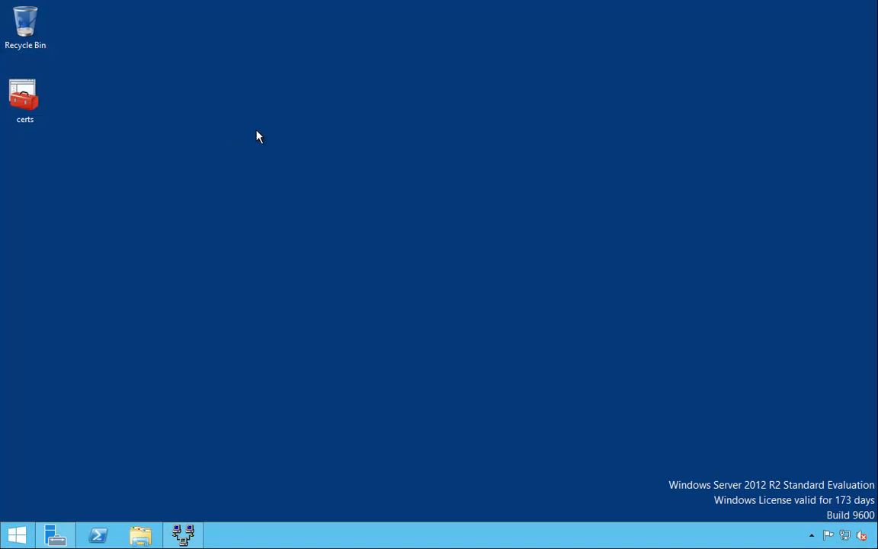
- Launch Network Policy Server from RRAS's Remote Access Logging & Policies node
left_click(182, 535)
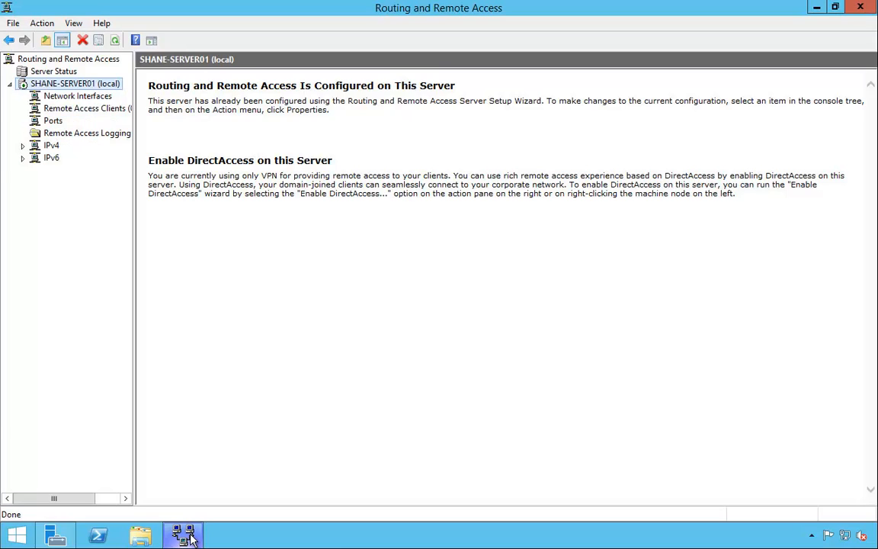
left_click(82, 137)
right_click(83, 137)
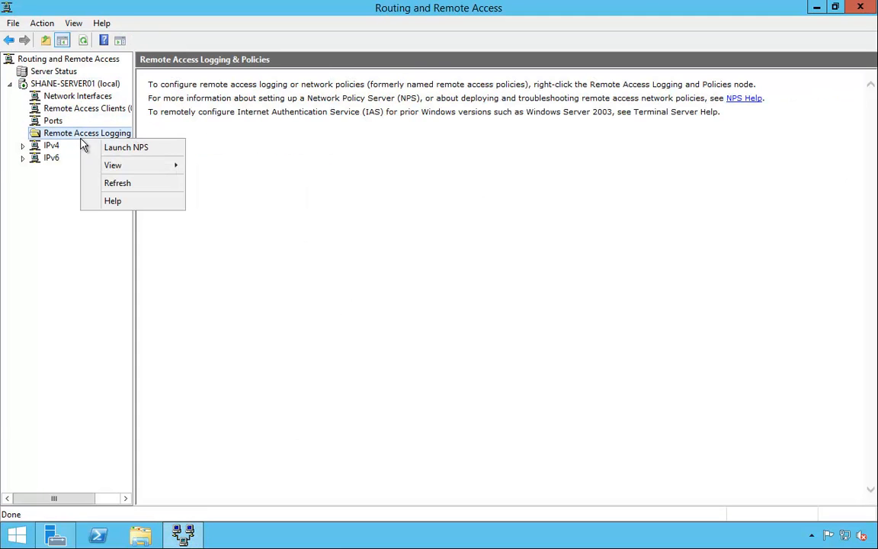
left_click(151, 150)
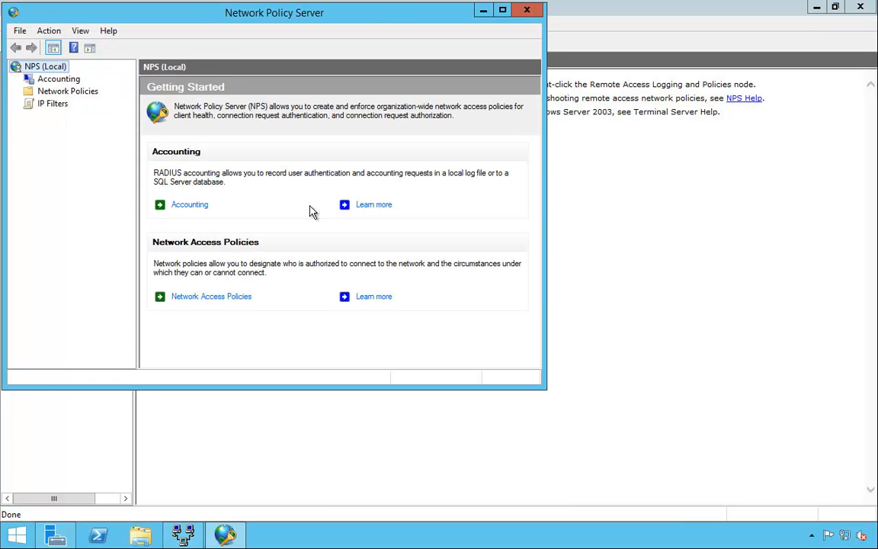
- Set the Connections to Microsoft Routing and Remote Access server policy to Deny access
left_click(93, 91)
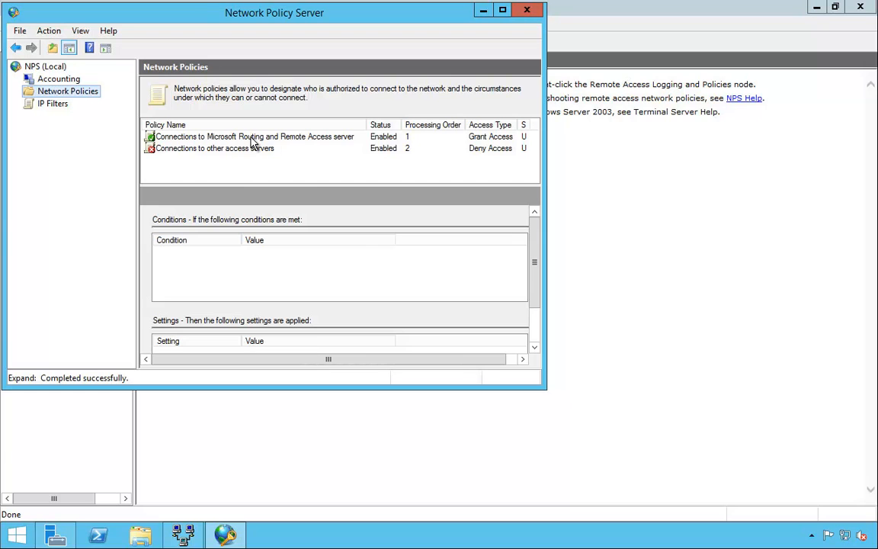
left_click(284, 138)
double_click(290, 143)
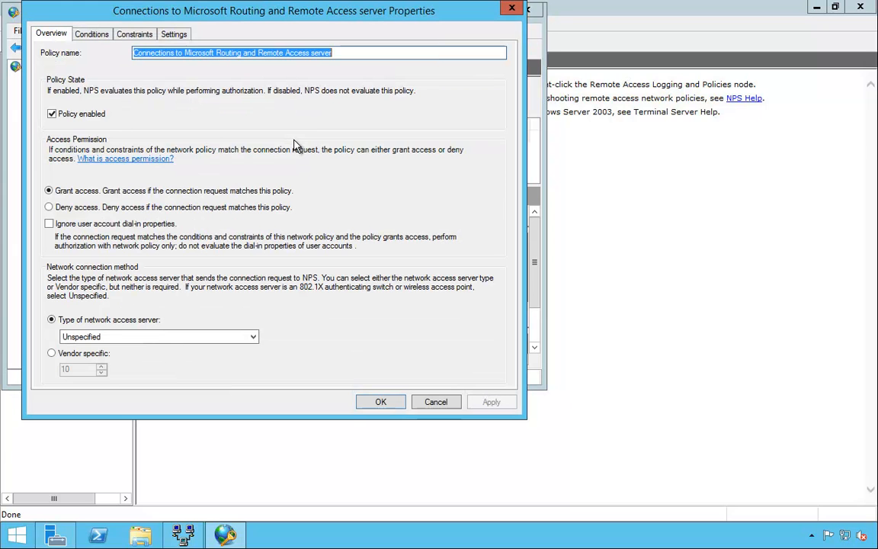
left_click(50, 206)
left_click(491, 401)
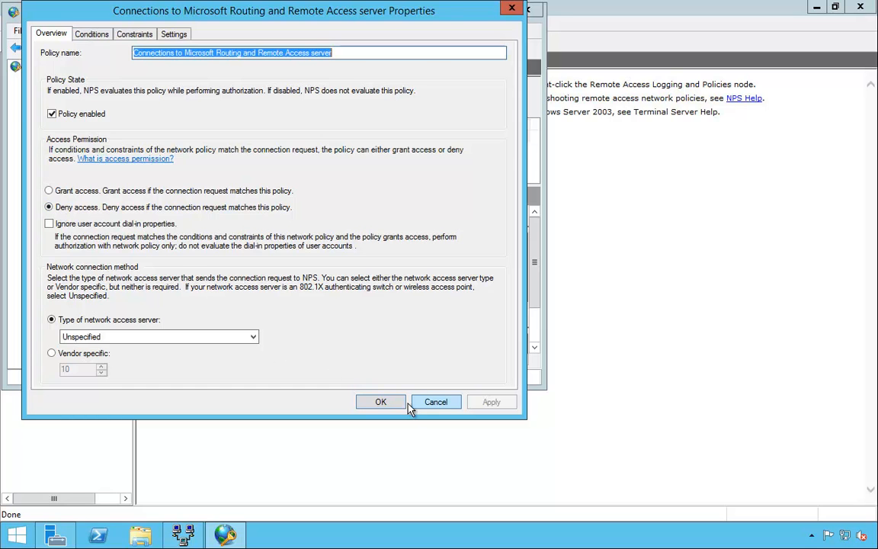
left_click(385, 403)
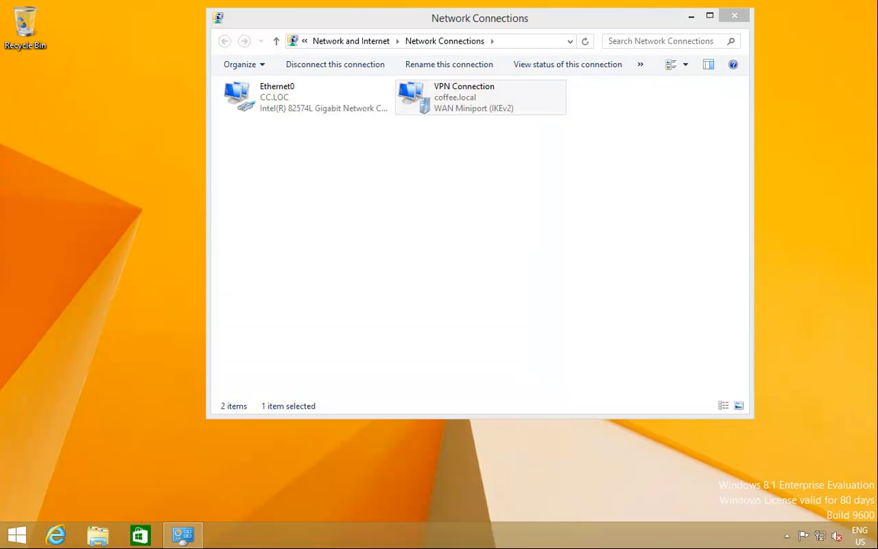
- Disconnect the VPN Connection and reconnect it to test the deny policy
left_click(430, 103)
left_click(821, 534)
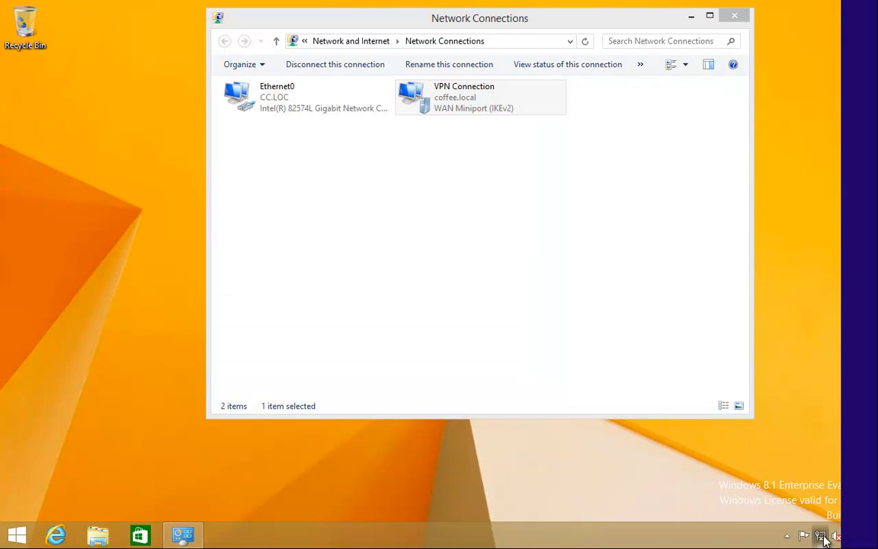
left_click(768, 198)
left_click(807, 234)
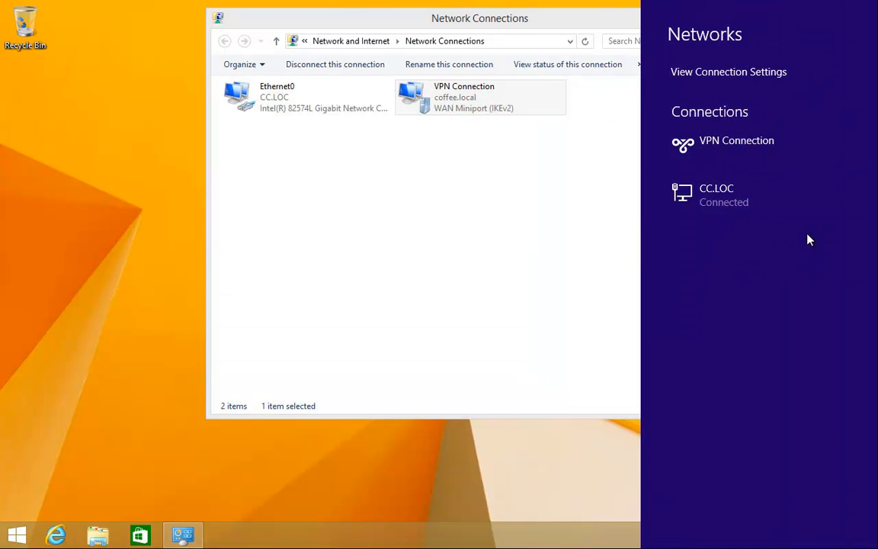
left_click(781, 160)
left_click(818, 180)
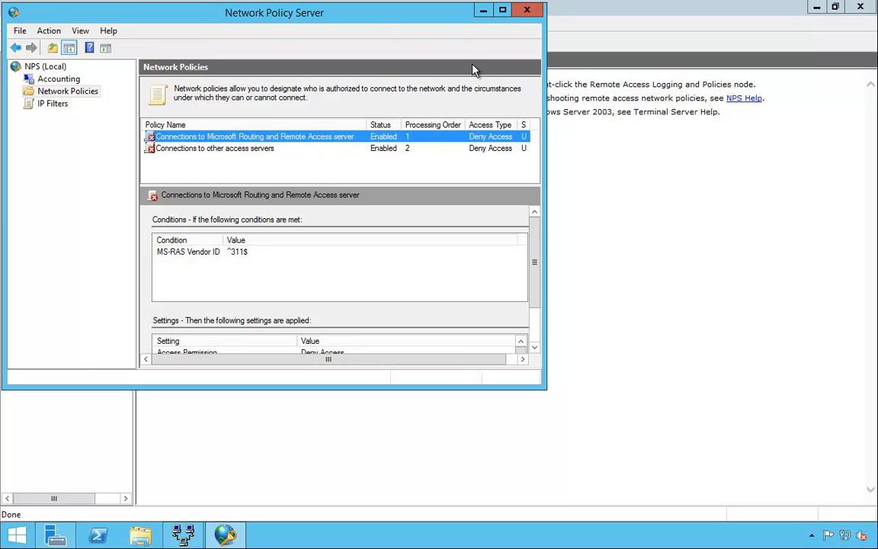
- Switch the local RRAS server's authentication provider to RADIUS Authentication on its Security properties
left_click(526, 11)
left_click(97, 86)
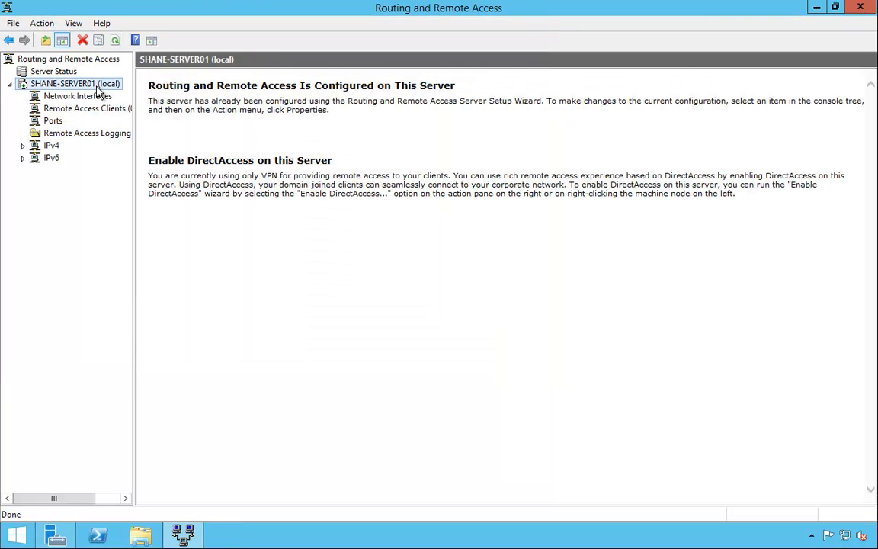
right_click(97, 90)
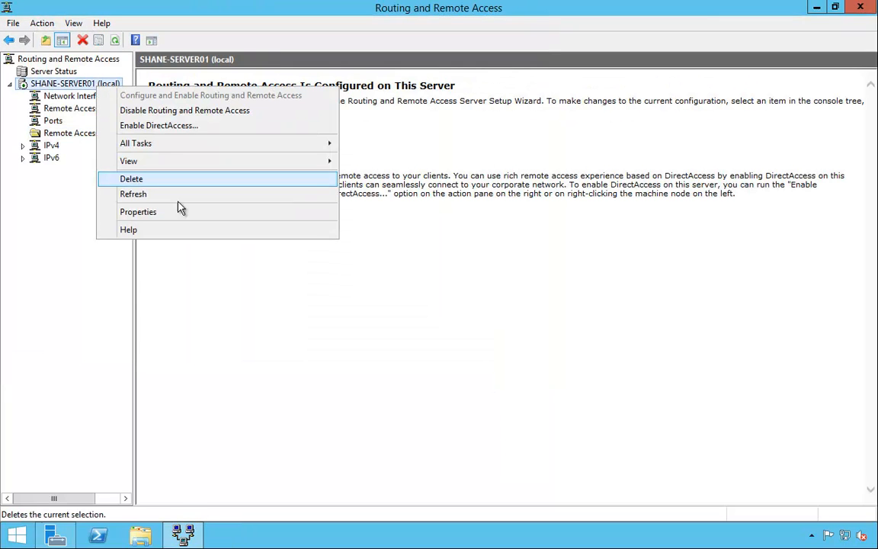
left_click(213, 217)
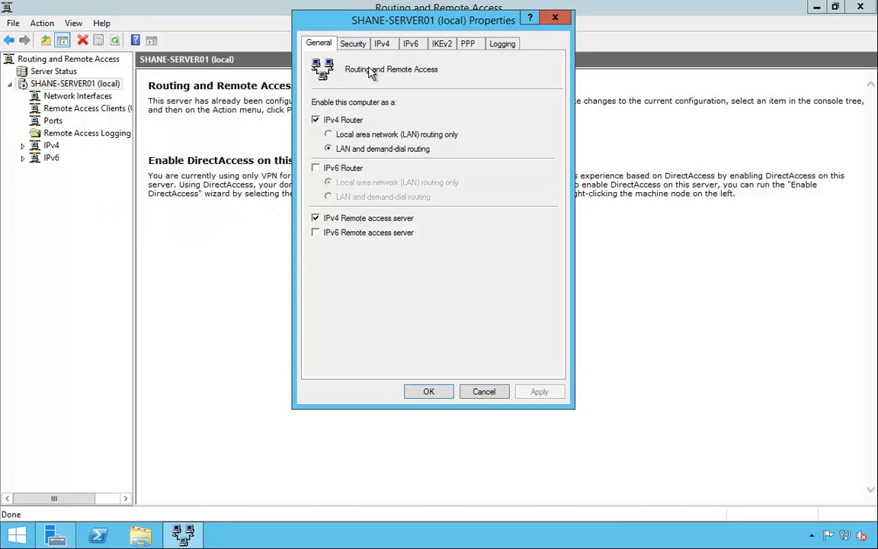
left_click(356, 44)
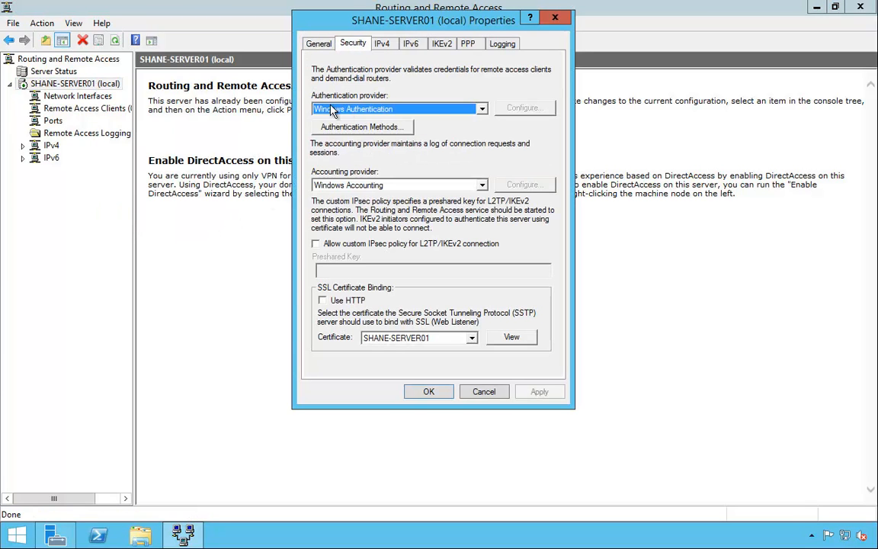
left_click(456, 111)
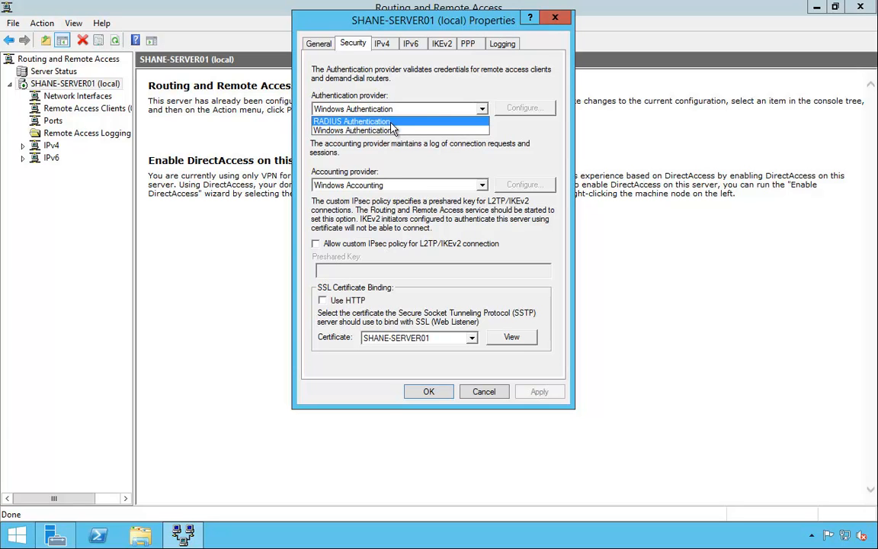
left_click(358, 122)
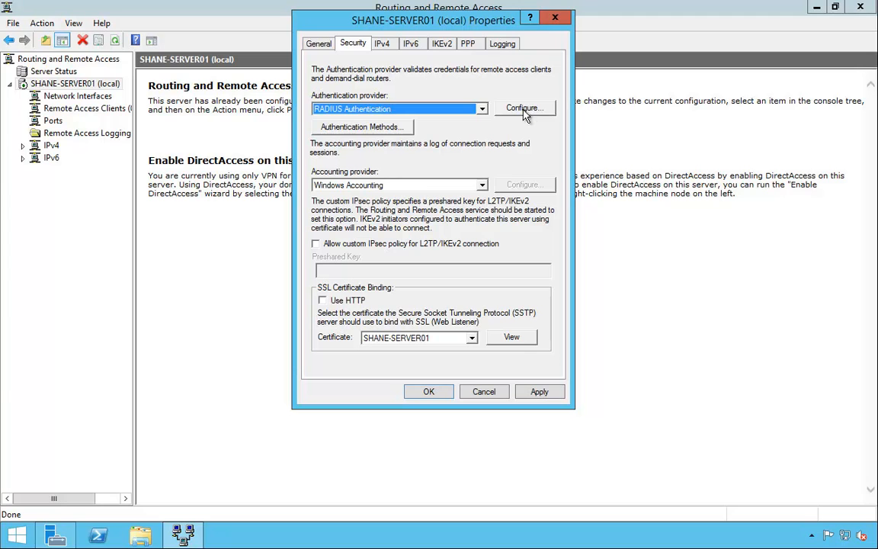
- Keep the domain controller as the RADIUS server on port 1812 with initial score 30
left_click(549, 112)
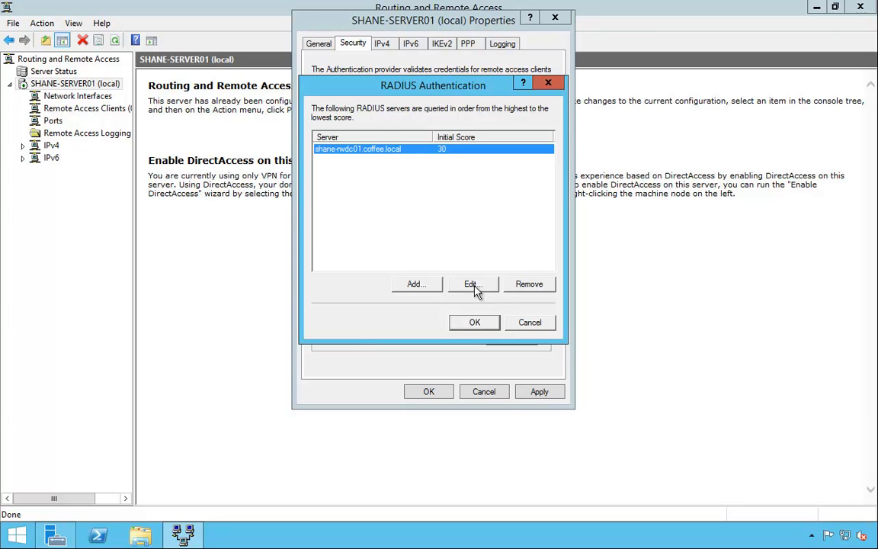
left_click(472, 285)
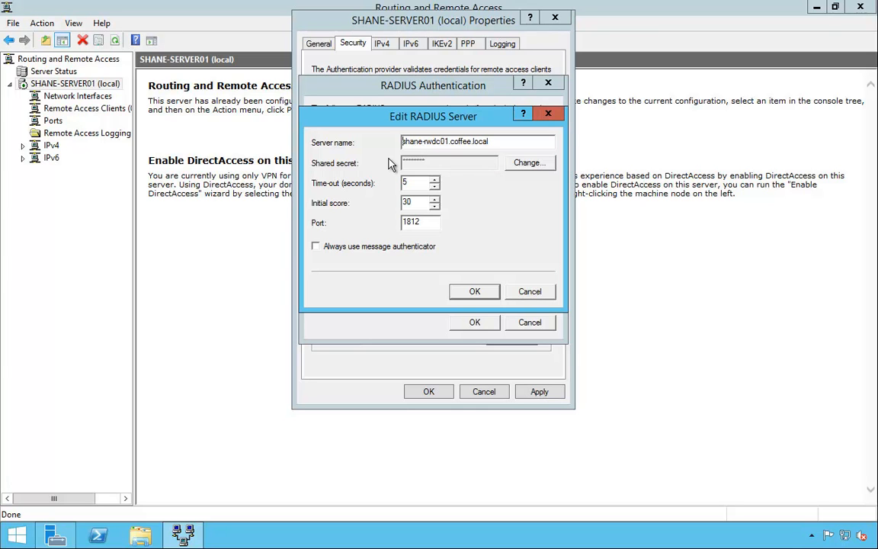
left_click(529, 164)
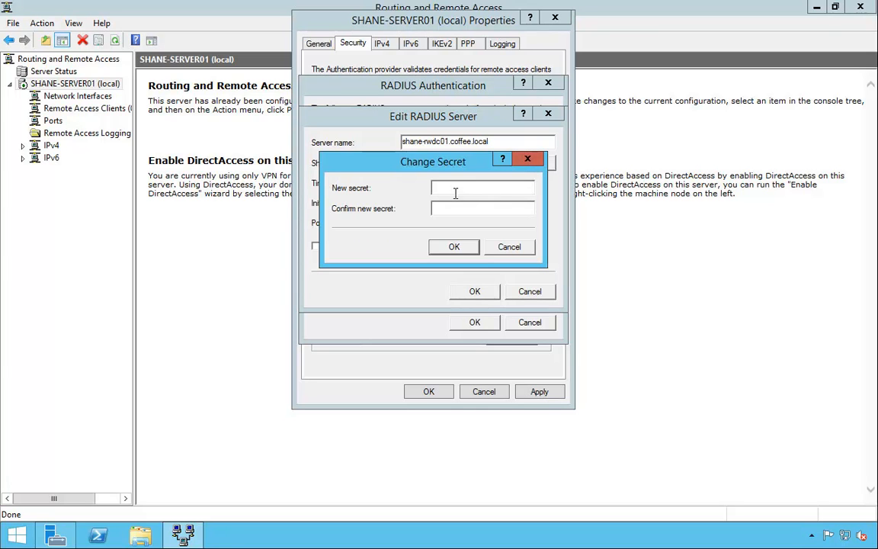
left_click(506, 247)
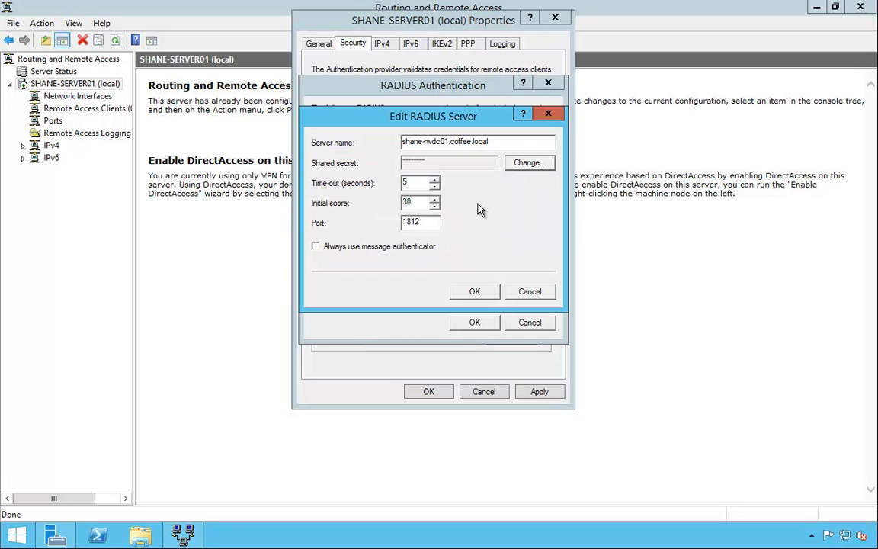
double_click(432, 223)
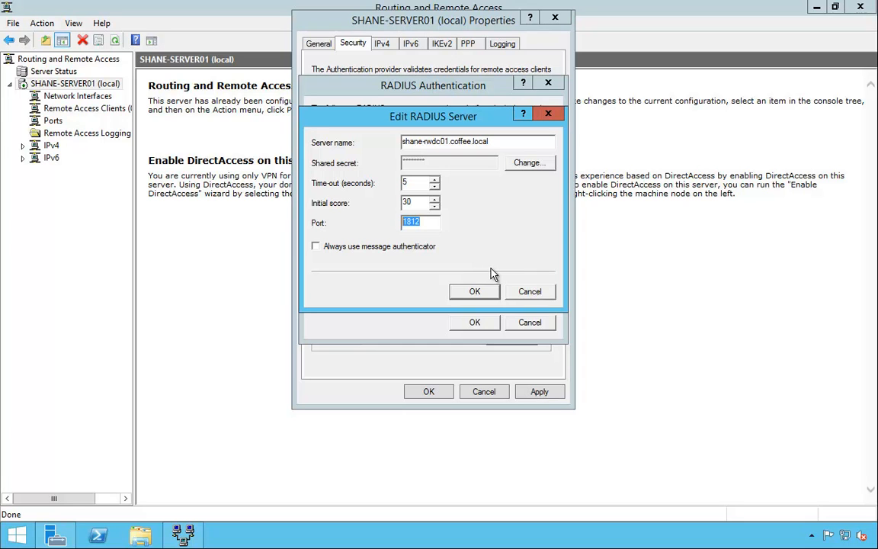
left_click(483, 293)
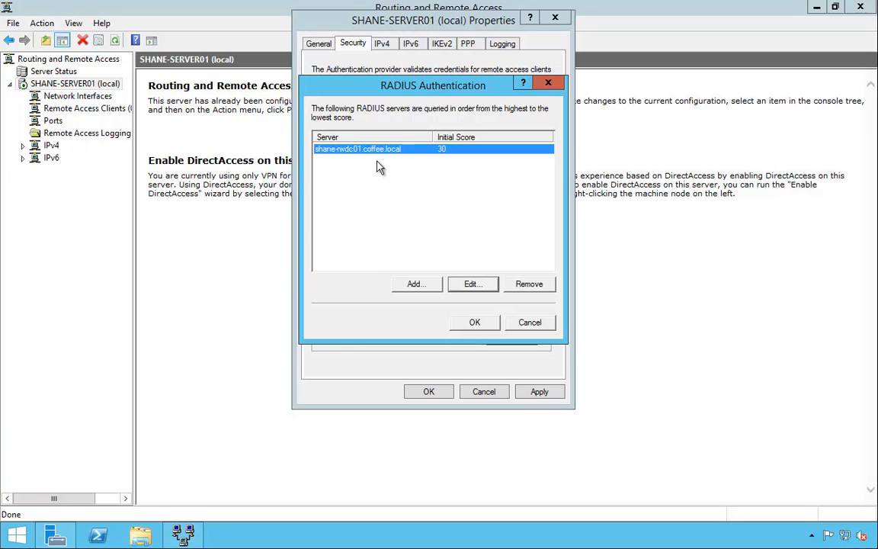
left_click(474, 330)
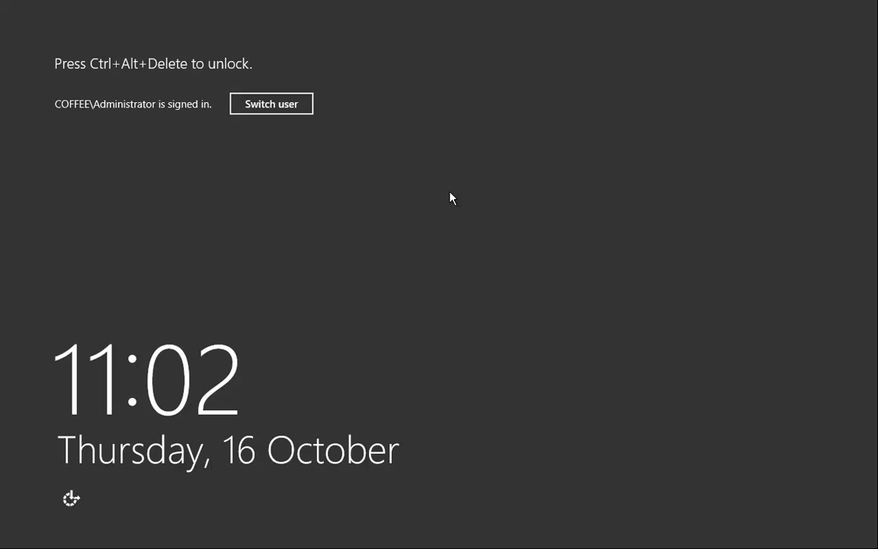
- Unlock the Administrator session with its password, retrying after a failed attempt, and open Server Manager
key("ctrl+alt+Delete")
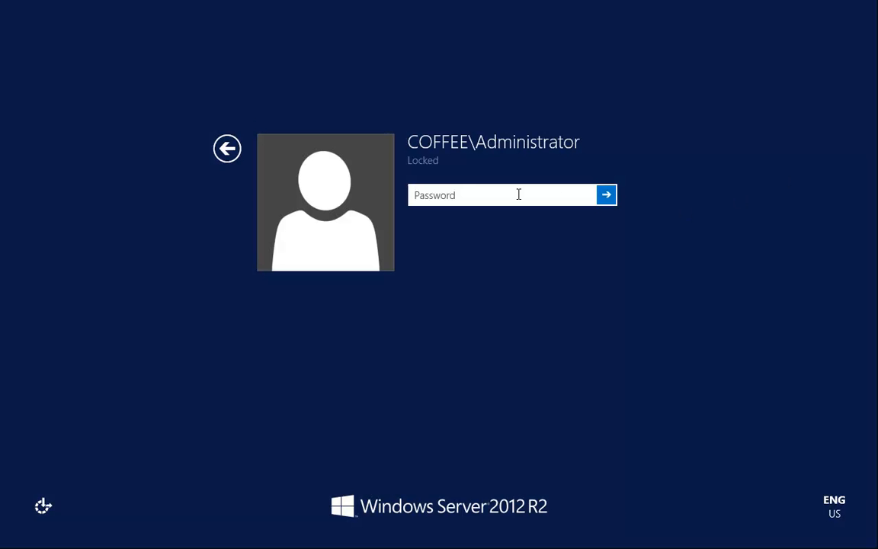
type("P@ssw0rd")
key("Return")
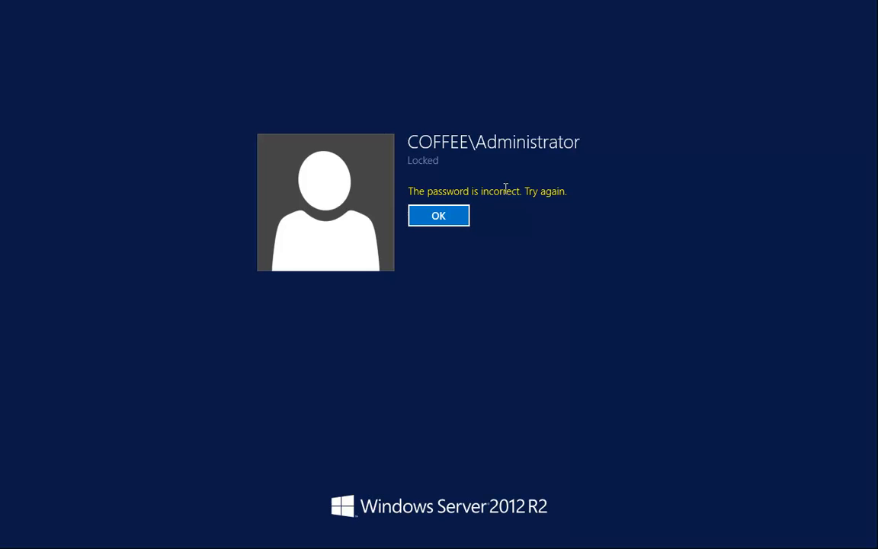
left_click(439, 218)
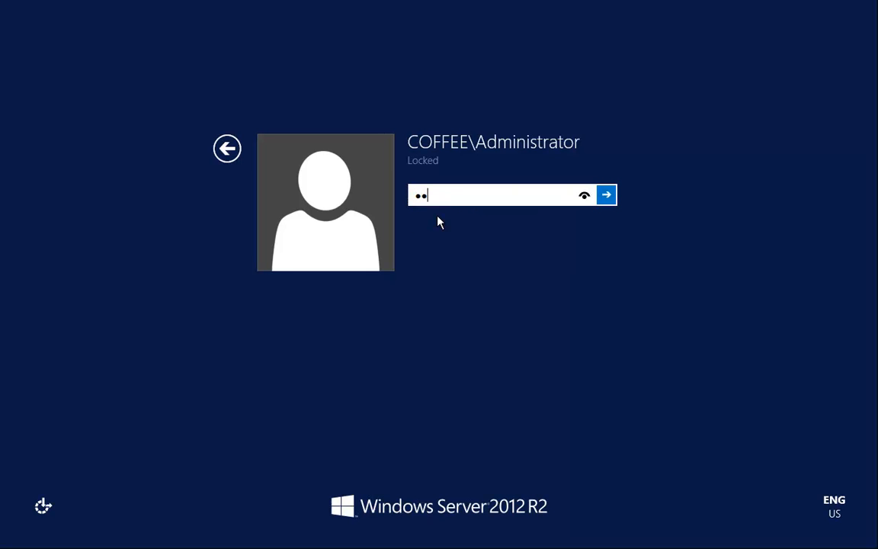
type("P@ssw0rd")
key("Return")
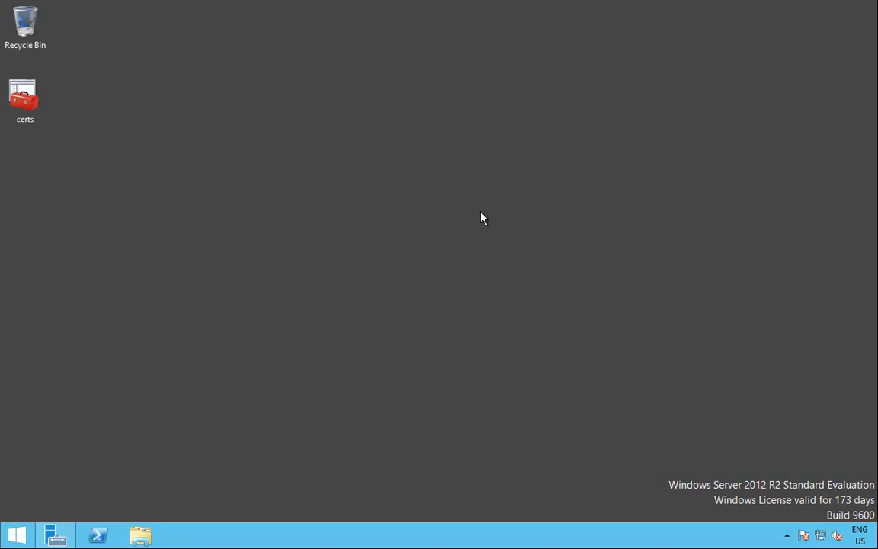
left_click(68, 534)
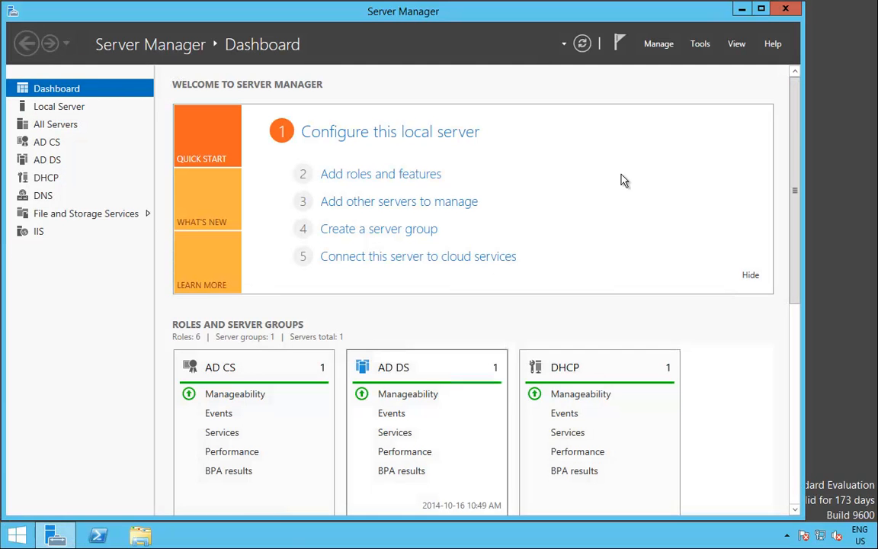
- Start Add Roles and Features and select Network Policy and Access Services with its management tools
left_click(658, 43)
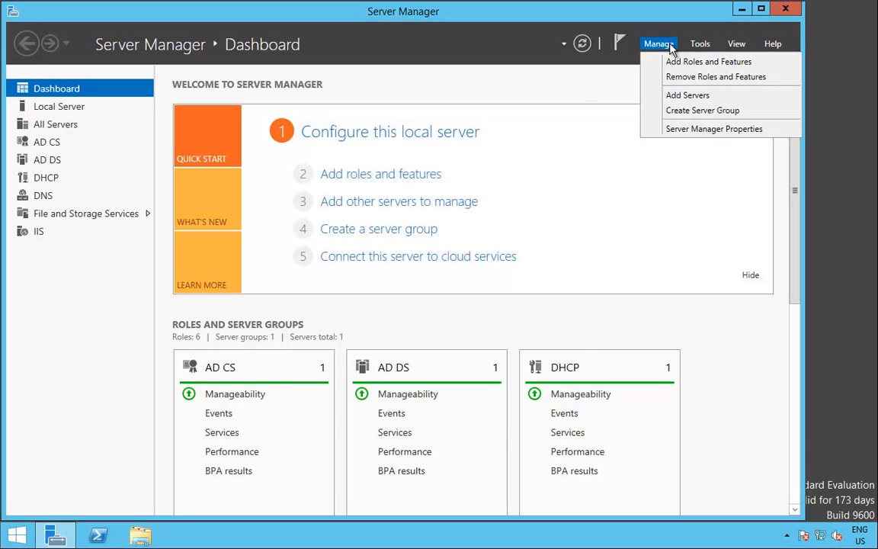
left_click(691, 62)
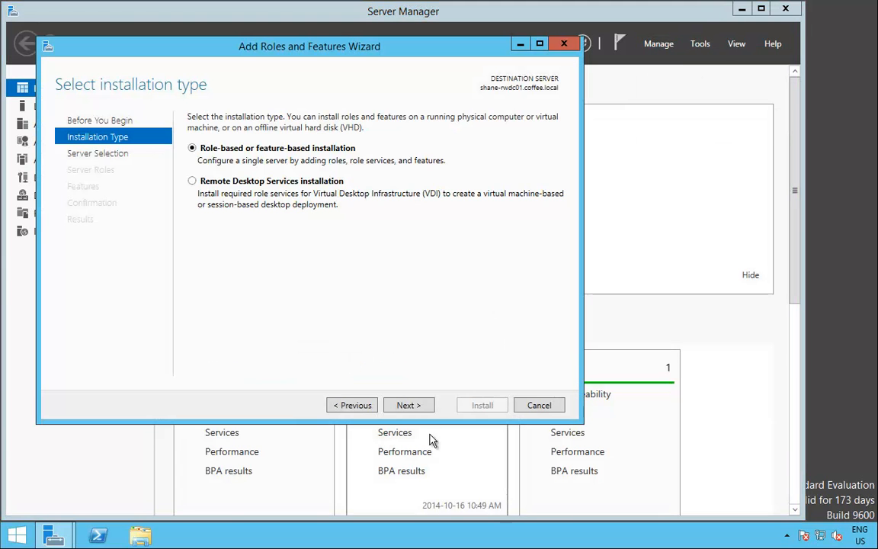
left_click(419, 410)
left_click(406, 404)
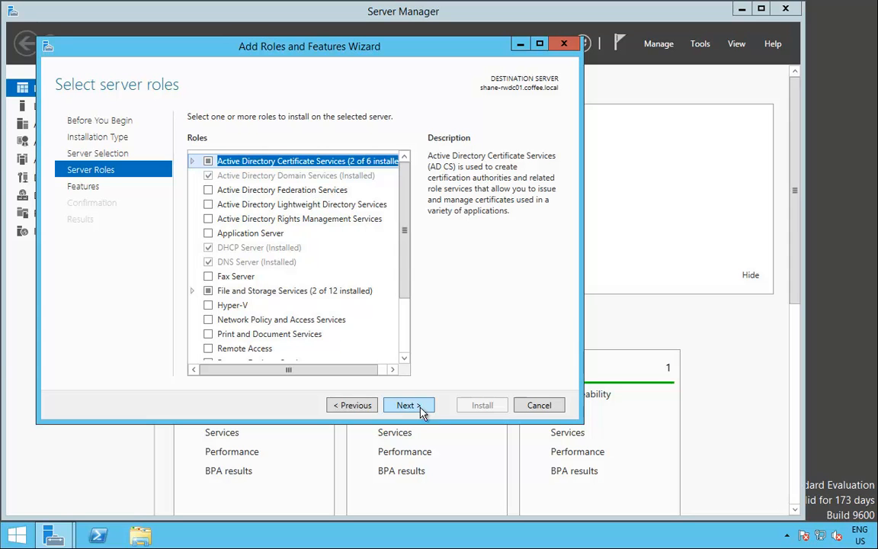
left_click(252, 320)
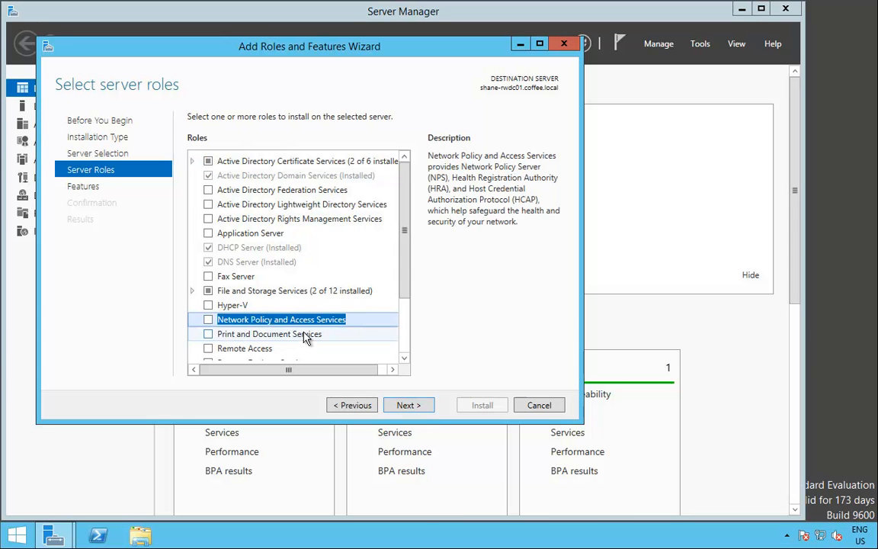
left_click(208, 320)
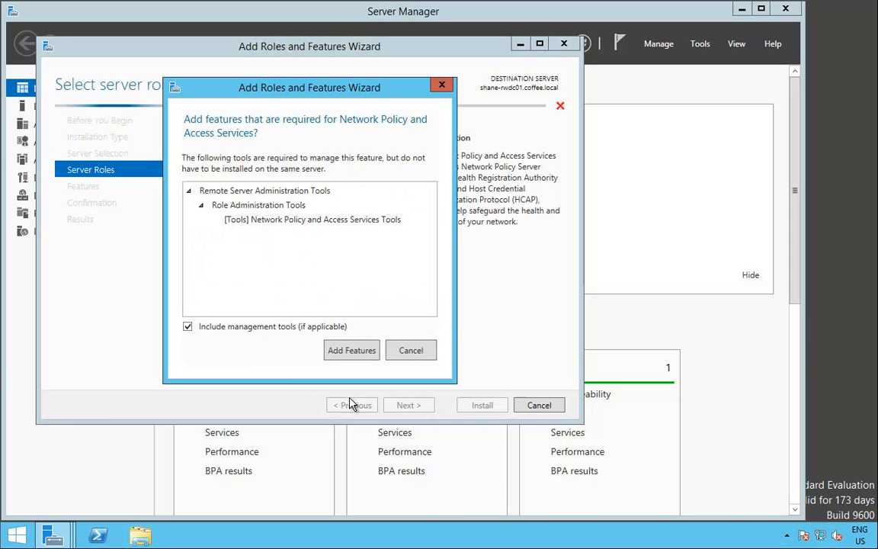
left_click(352, 350)
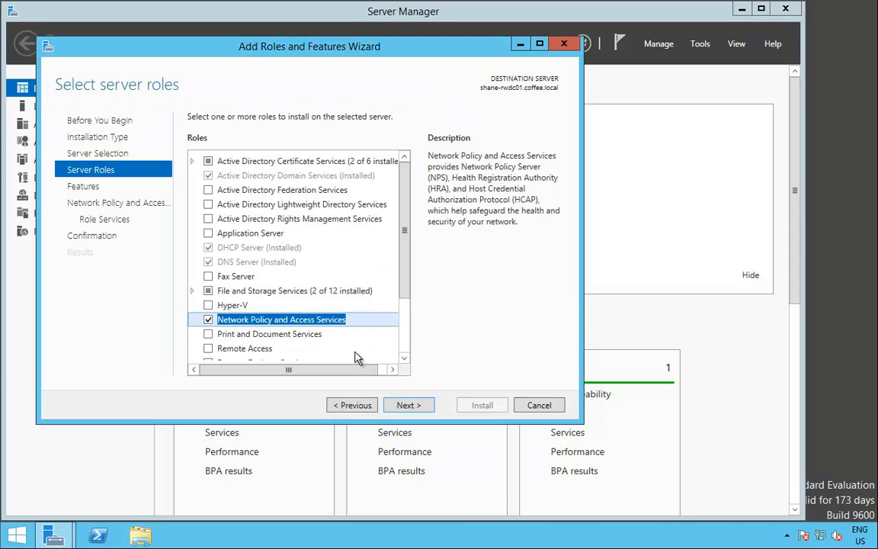
left_click(403, 405)
left_click(408, 406)
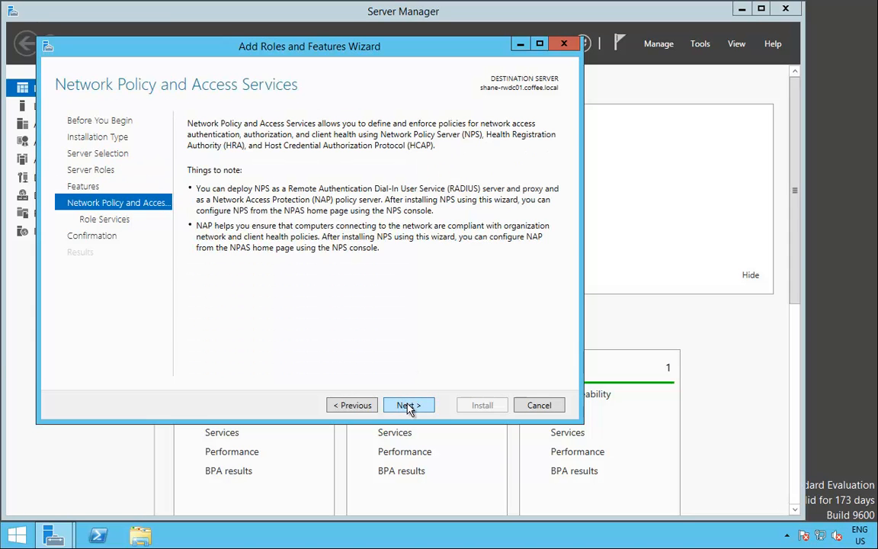
left_click(408, 406)
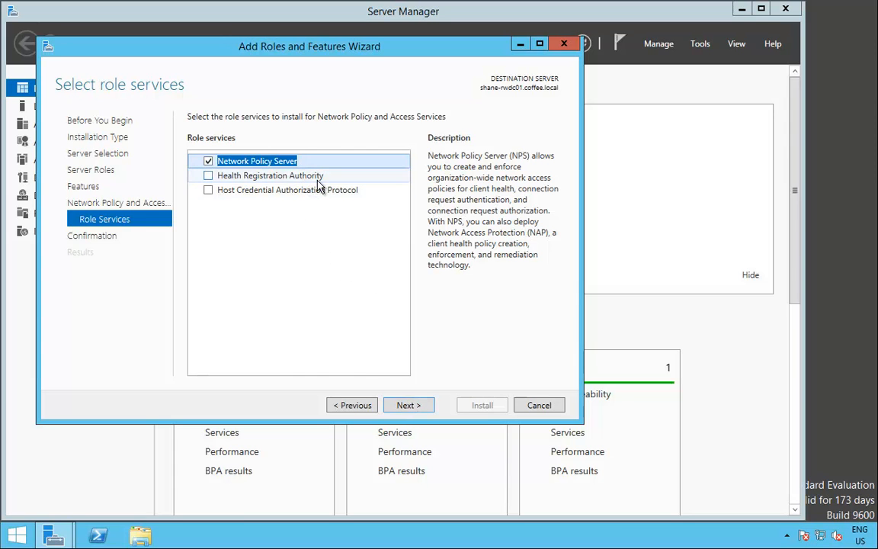
- Install only the Network Policy Server role service and close the finished wizard
left_click(293, 180)
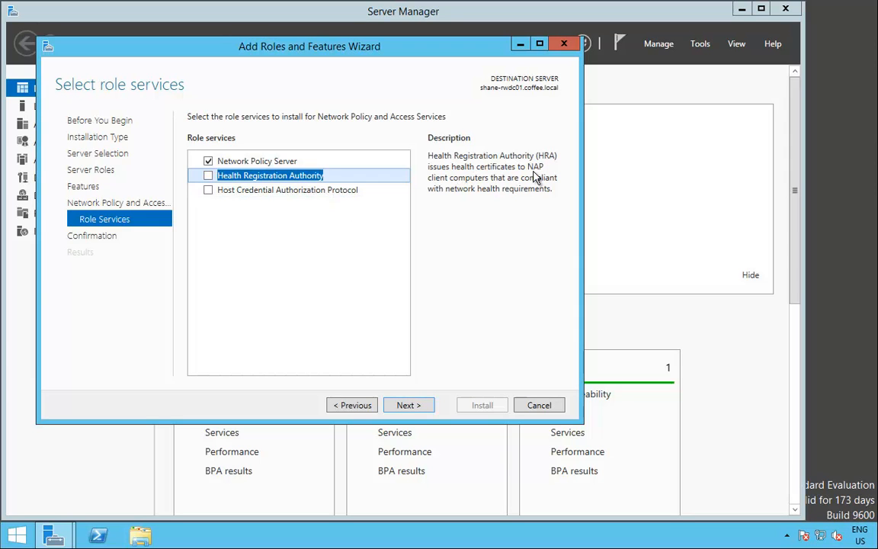
left_click(371, 192)
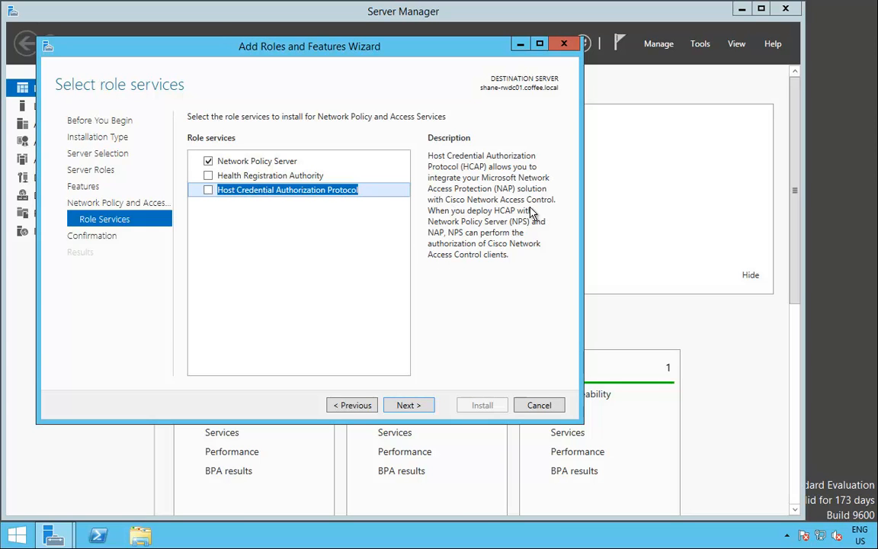
left_click(262, 162)
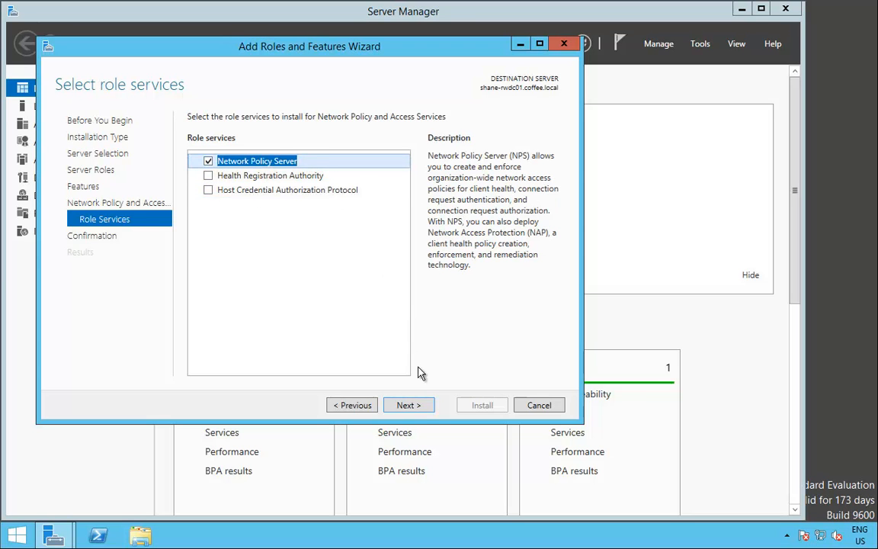
left_click(405, 405)
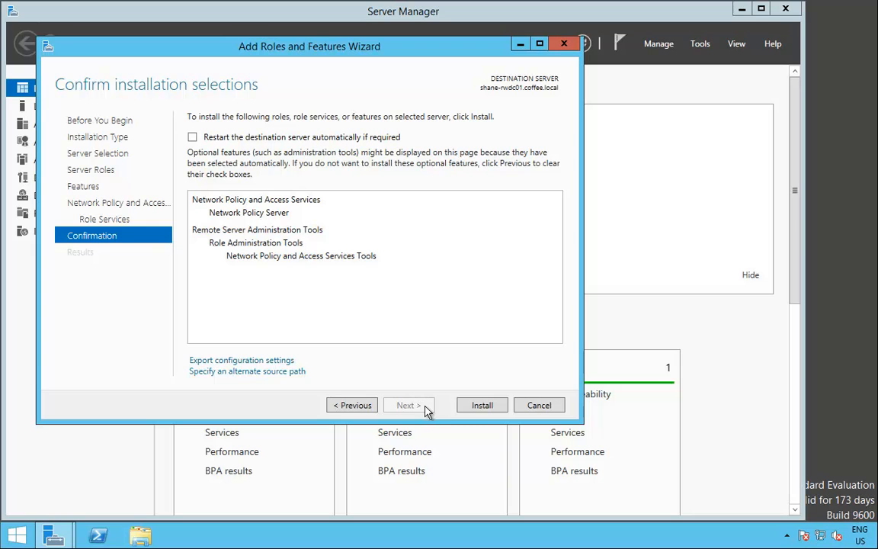
left_click(469, 410)
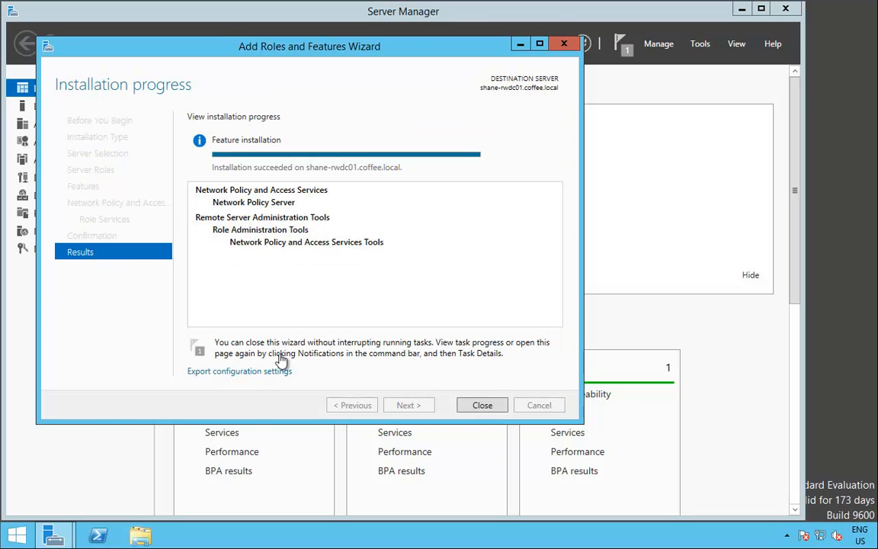
left_click(485, 406)
left_click(699, 44)
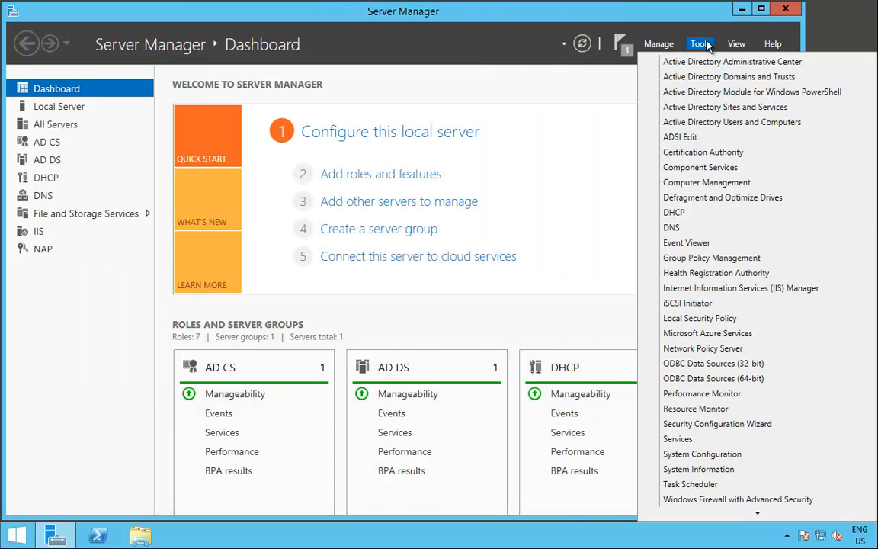
- Open NPS maximized and expand RADIUS Clients and Servers to show the empty RADIUS Clients list
left_click(753, 350)
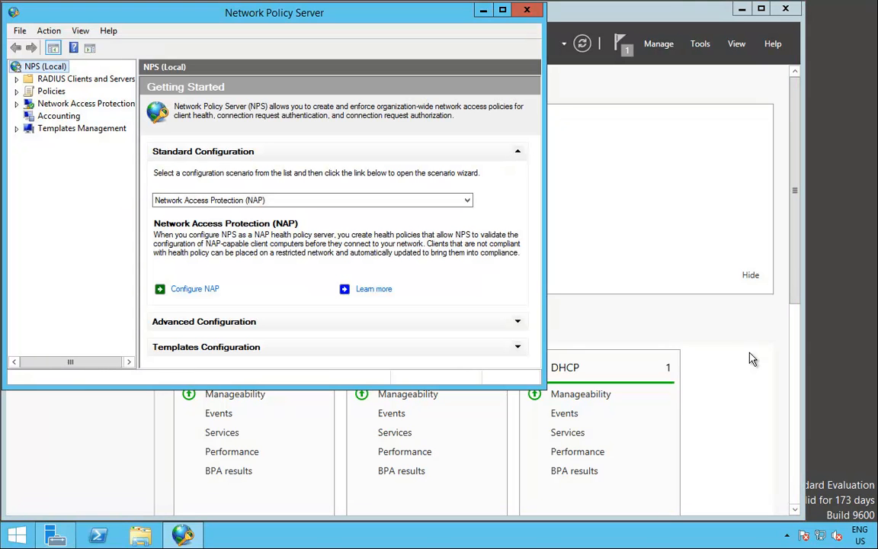
left_click(502, 9)
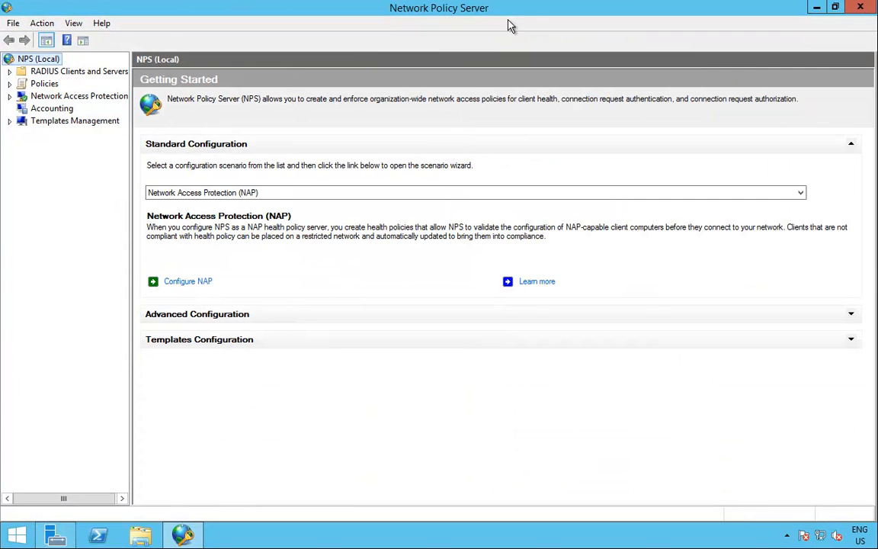
left_click(47, 73)
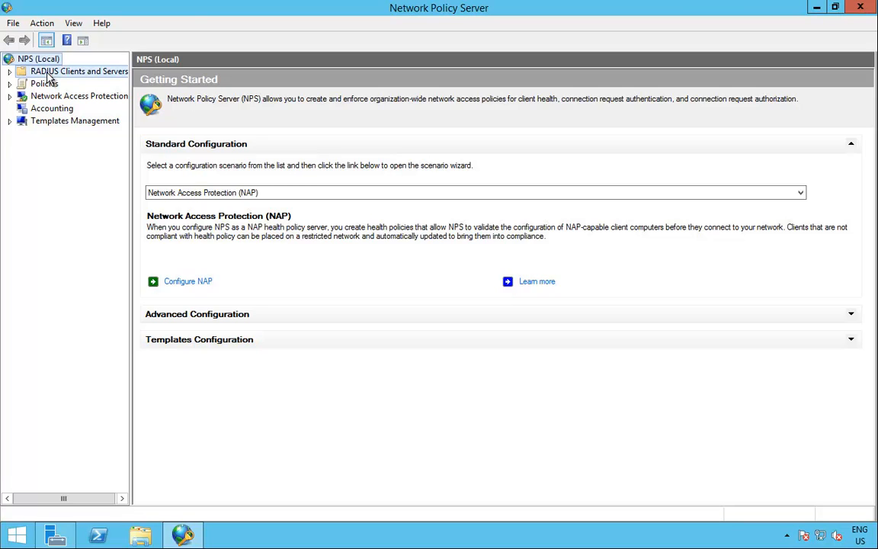
left_click(9, 71)
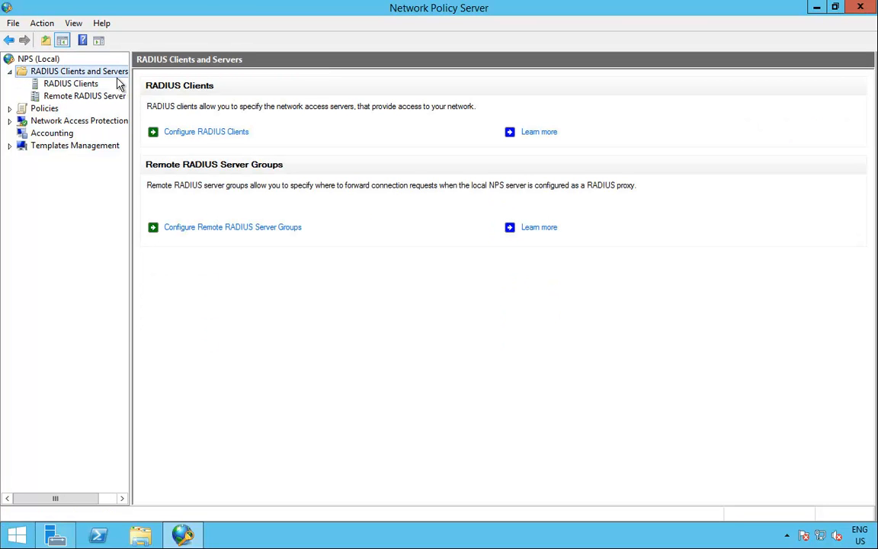
left_click(72, 88)
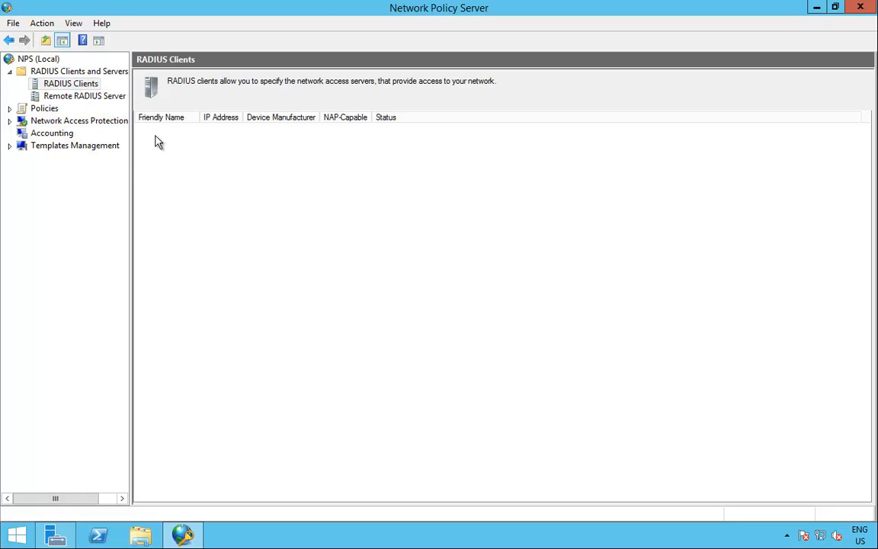
right_click(85, 84)
- Add RADIUS client shane-server01, verifying its address resolves to 192.168.0.1
left_click(128, 91)
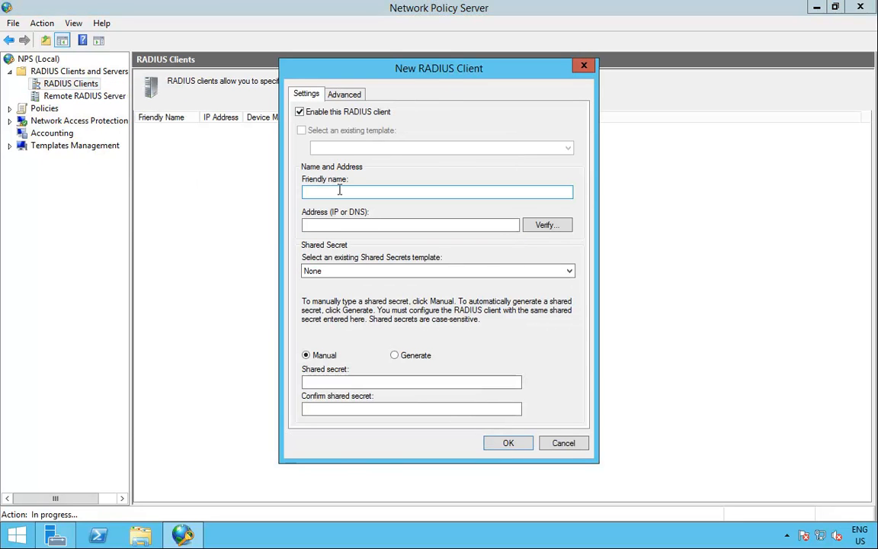
type("shane-server01")
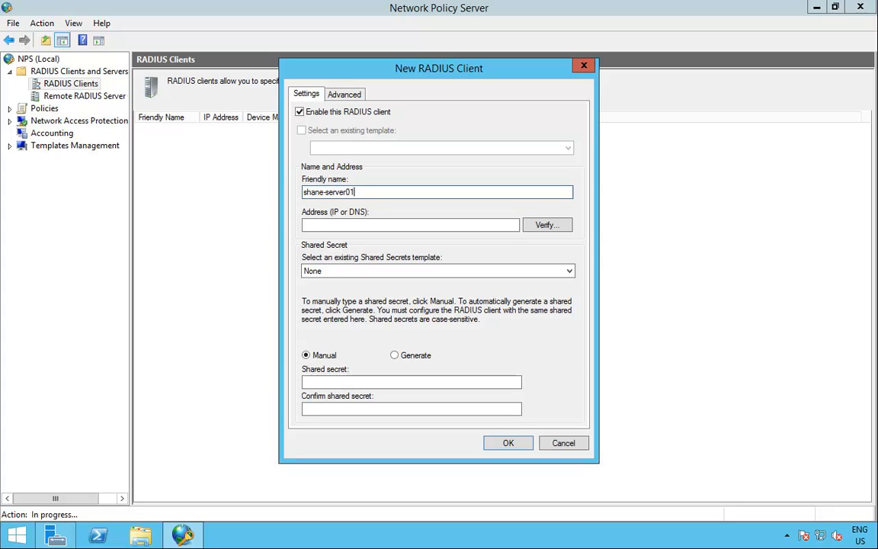
key("Tab")
type("shane-server01.coffee.local")
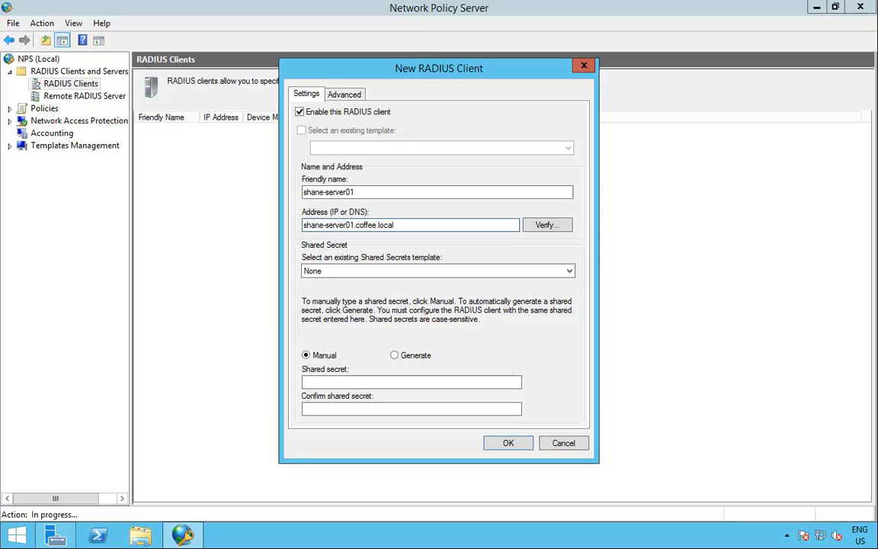
left_click(543, 225)
left_click(535, 202)
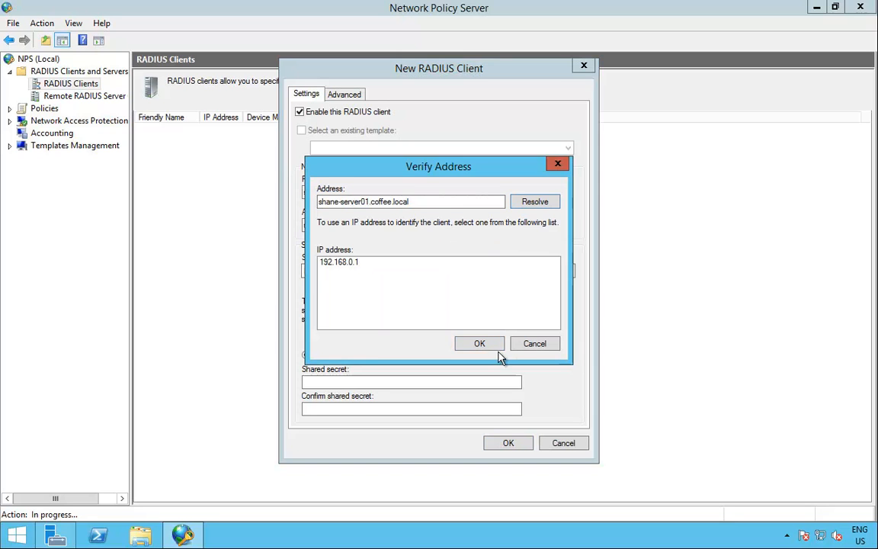
left_click(493, 344)
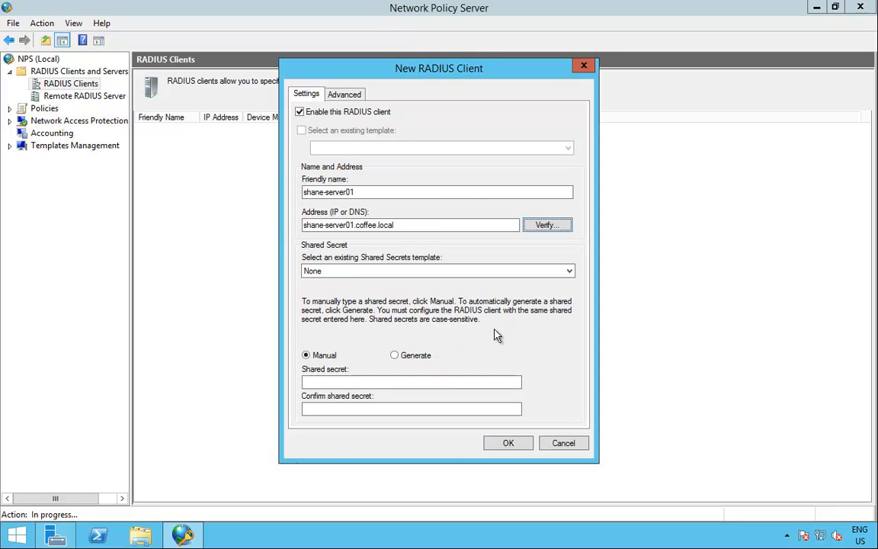
- Enter and confirm the shared secret without a template, save the client, and select it
left_click(357, 271)
left_click(384, 281)
left_click(349, 382)
type("P")
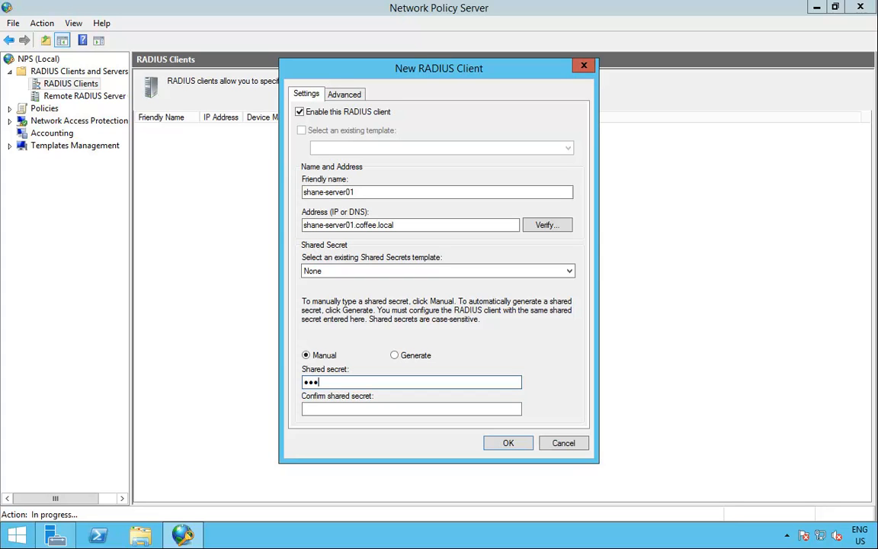
key("Tab")
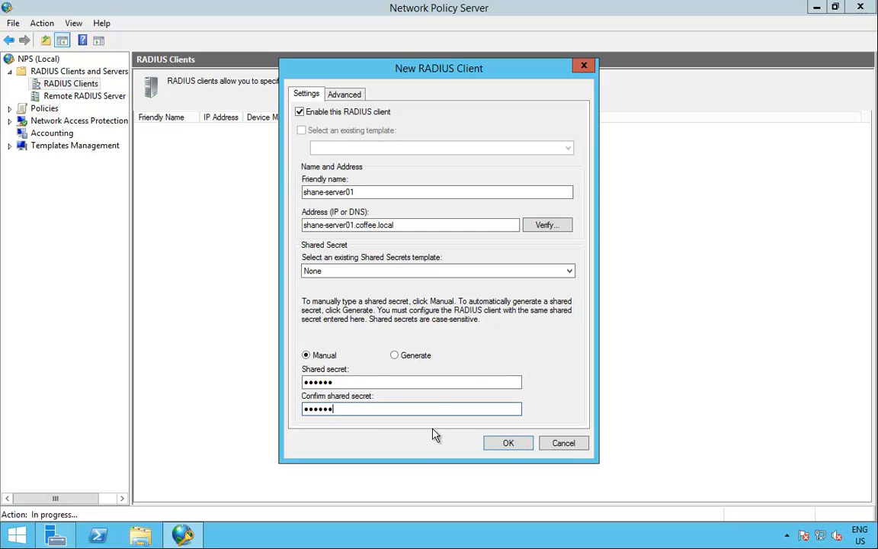
left_click(506, 444)
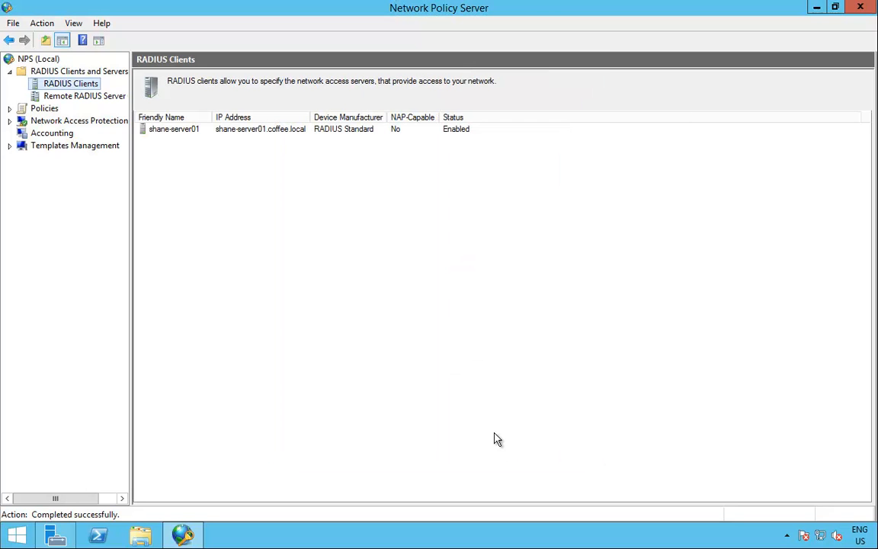
left_click(202, 132)
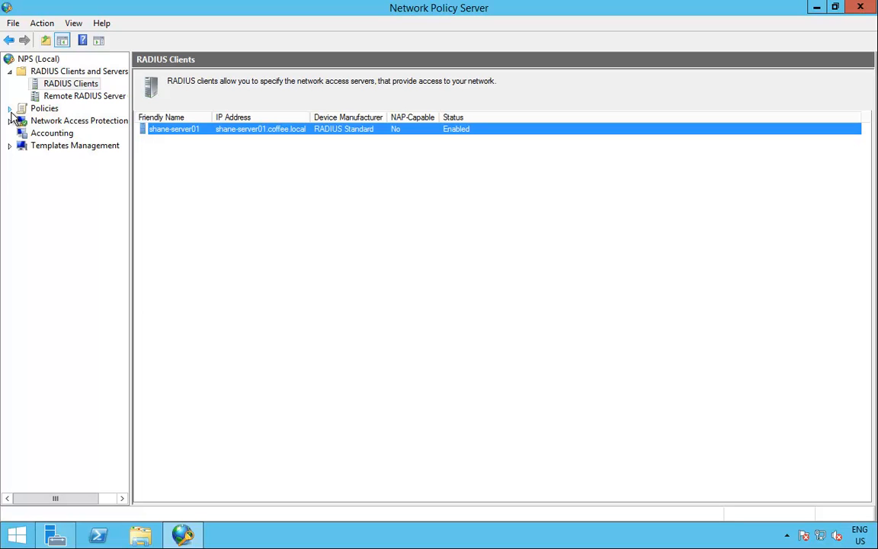
- Review the network policies, then show the Use Windows authentication for all users connection request policy
left_click(10, 109)
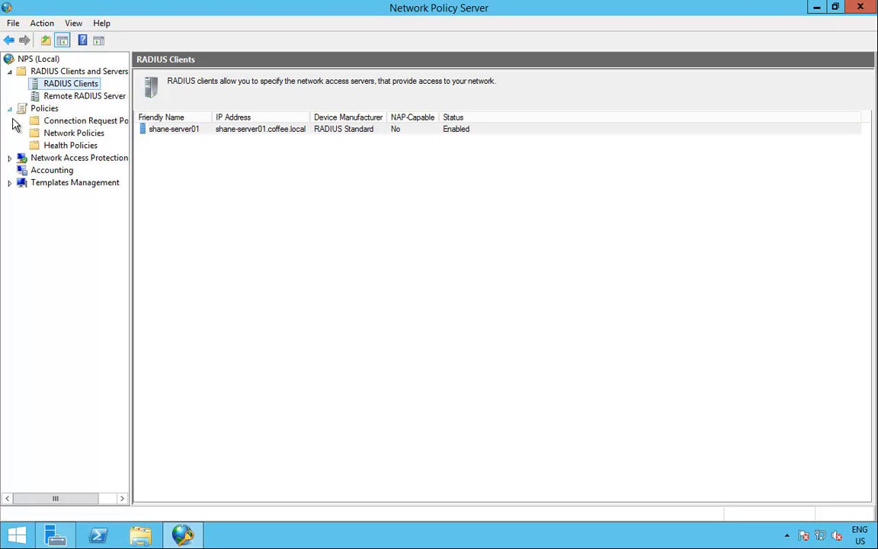
left_click(89, 122)
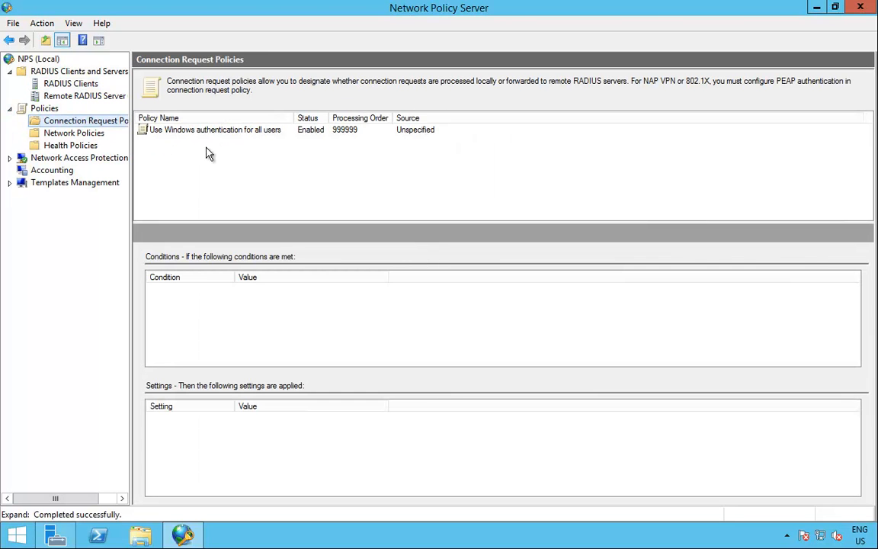
left_click(84, 132)
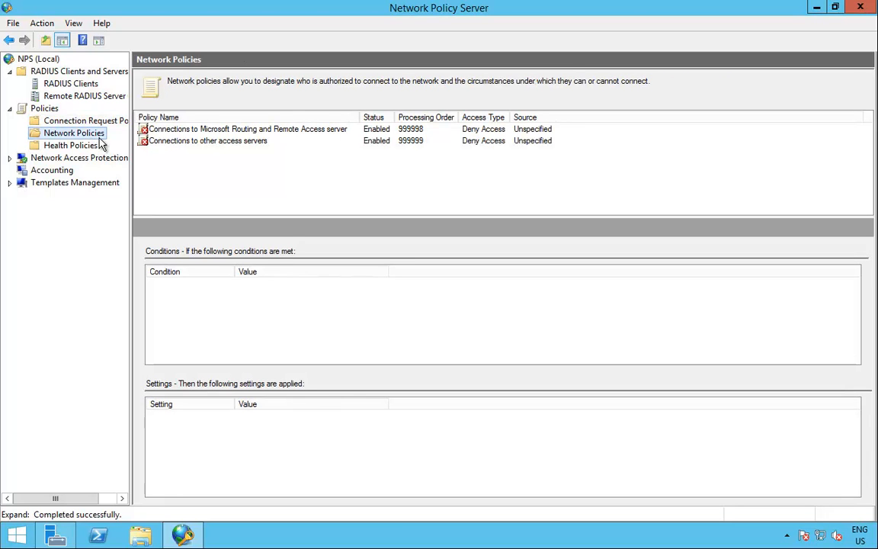
left_click(186, 129)
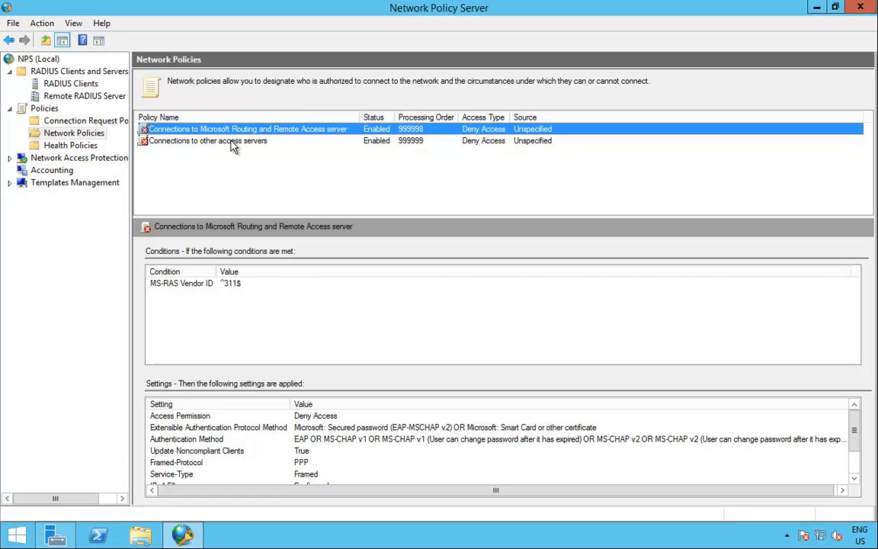
left_click(204, 140)
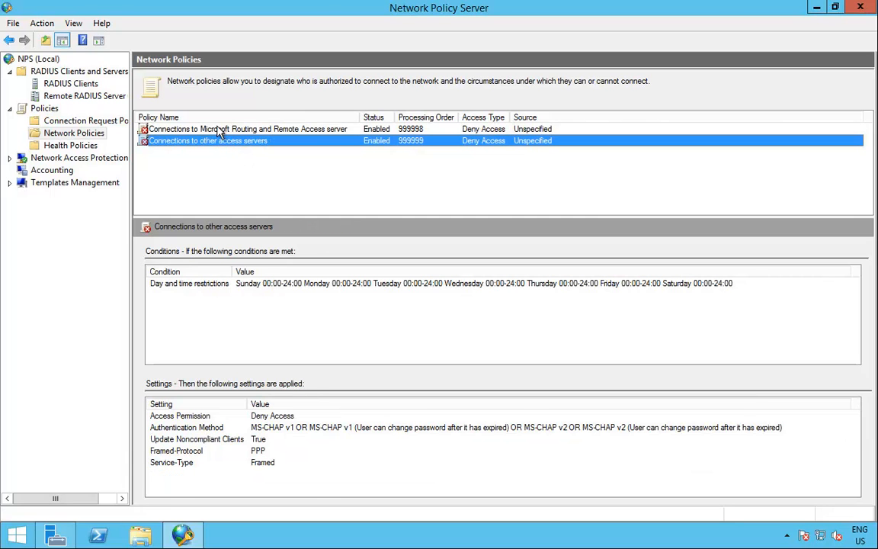
left_click(219, 130)
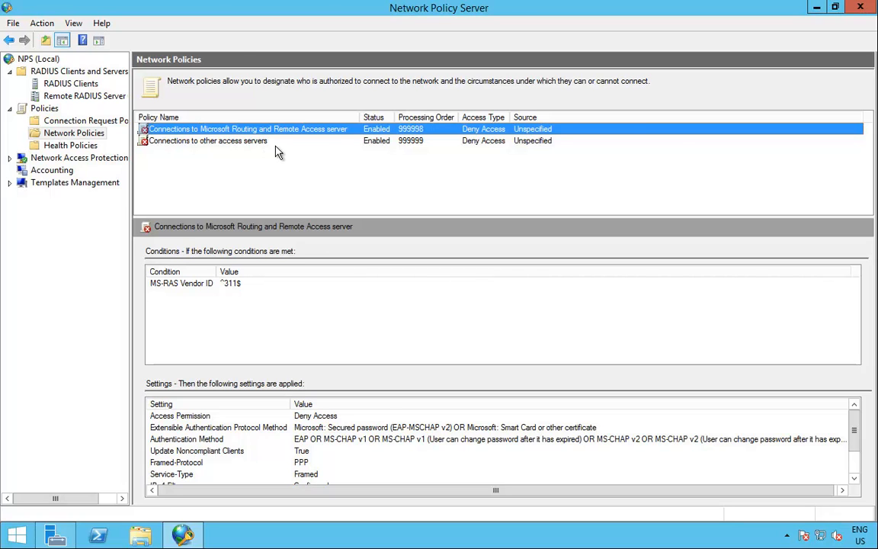
left_click(88, 120)
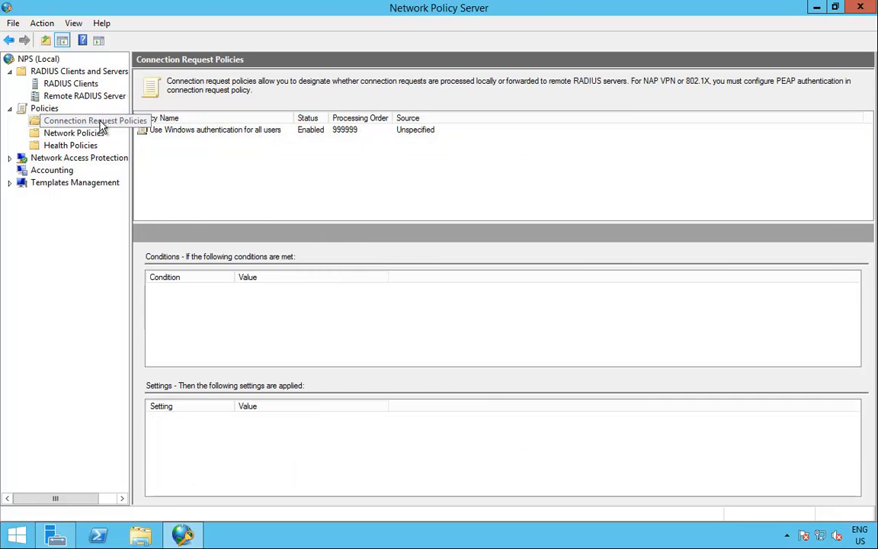
left_click(209, 134)
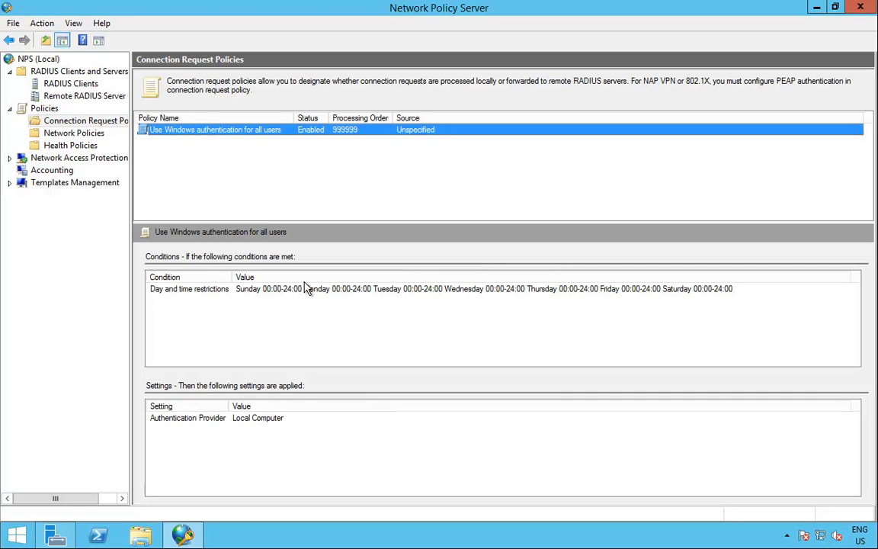
double_click(236, 138)
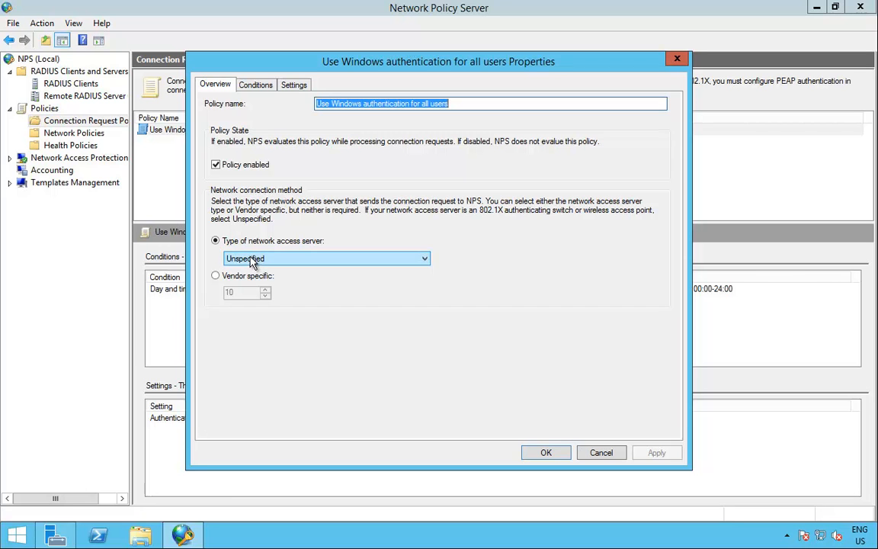
left_click(330, 260)
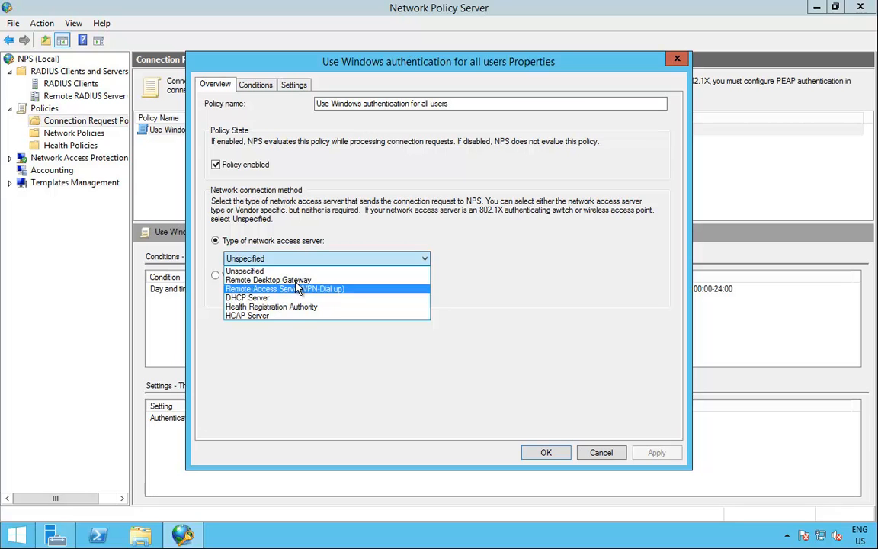
left_click(312, 262)
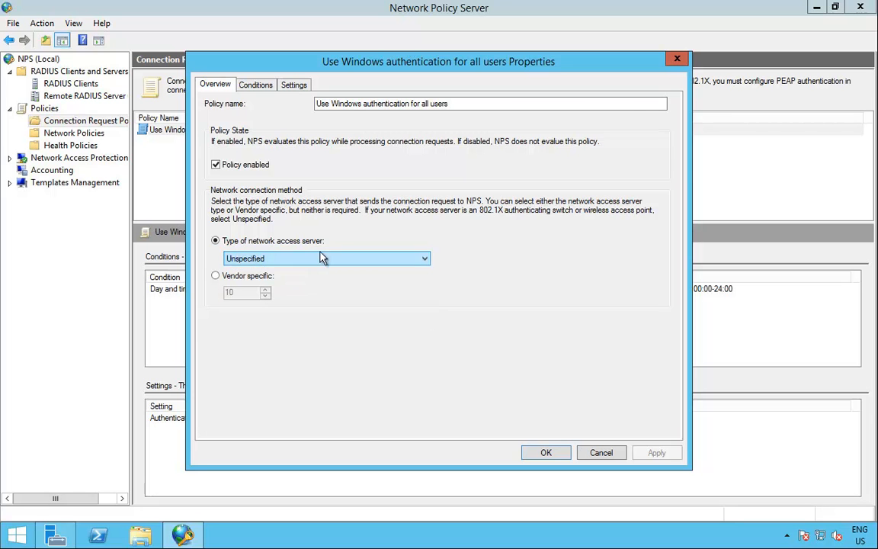
left_click(256, 84)
double_click(304, 173)
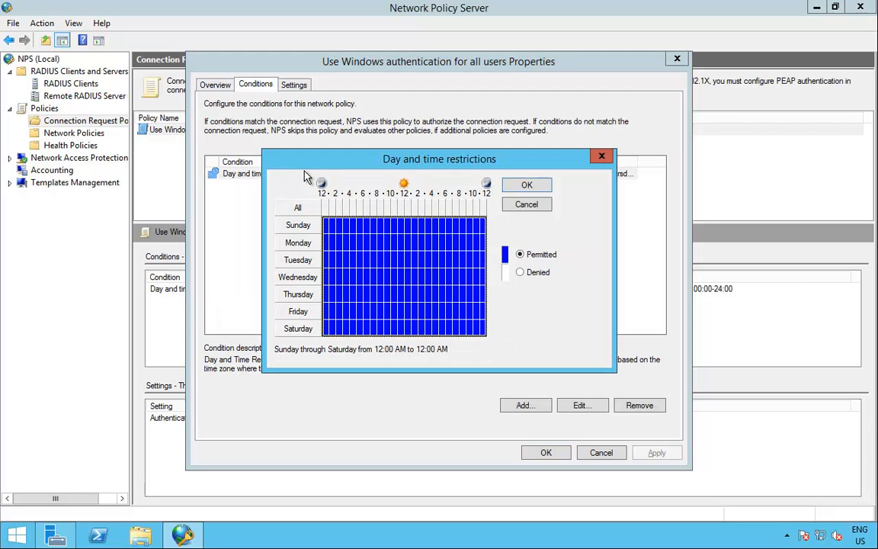
left_click(526, 204)
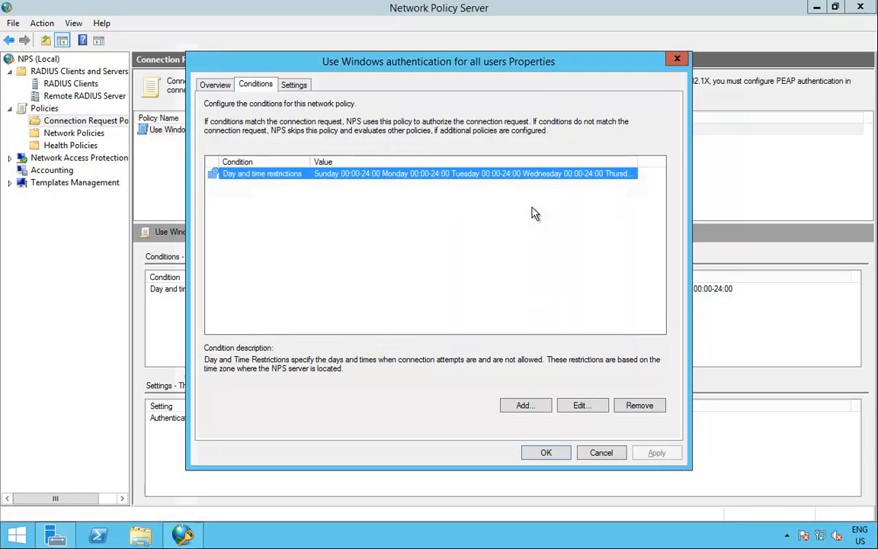
left_click(276, 80)
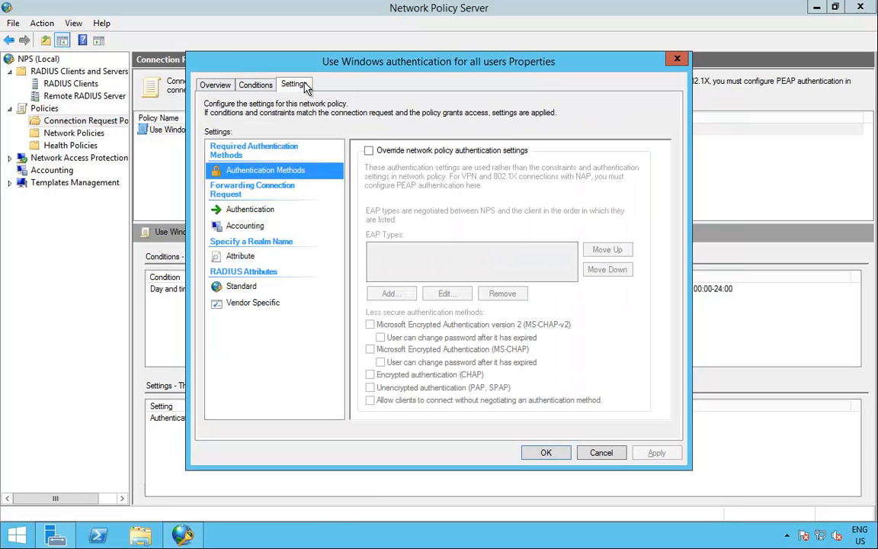
left_click(265, 210)
left_click(261, 227)
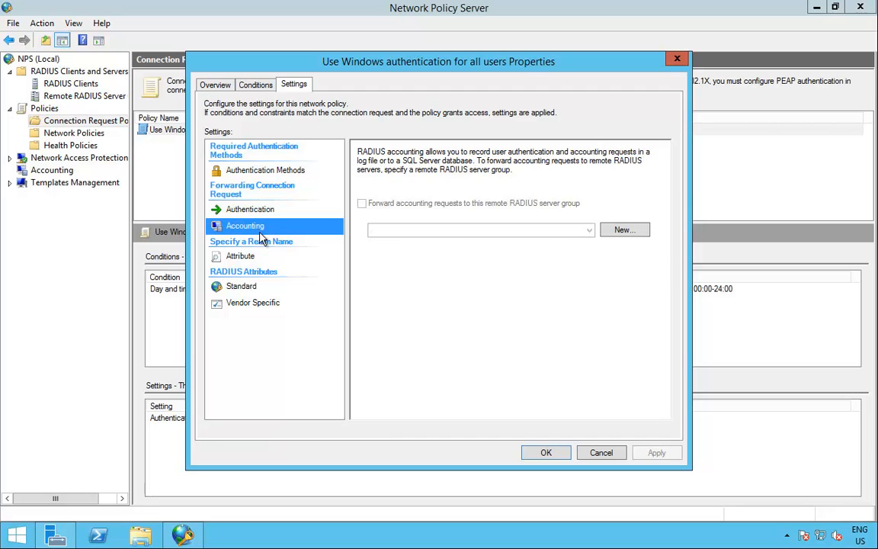
left_click(245, 256)
left_click(242, 287)
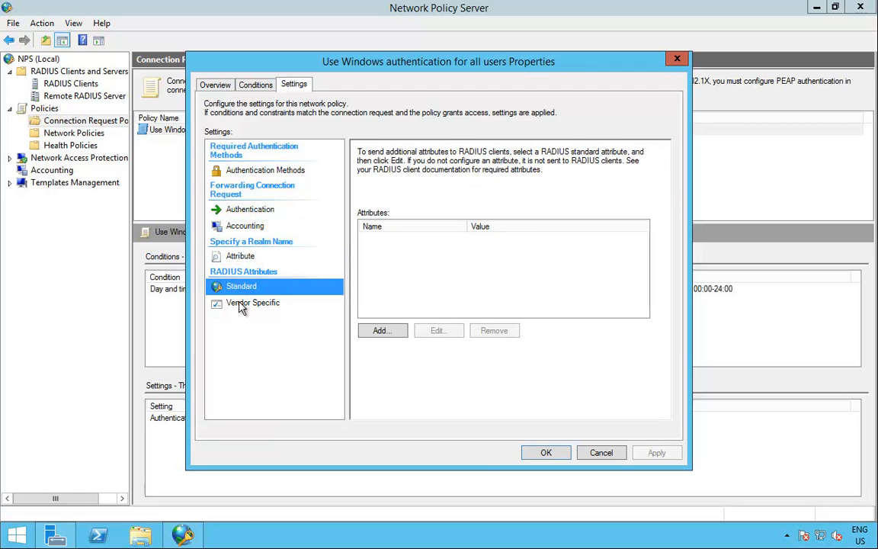
left_click(244, 305)
left_click(607, 455)
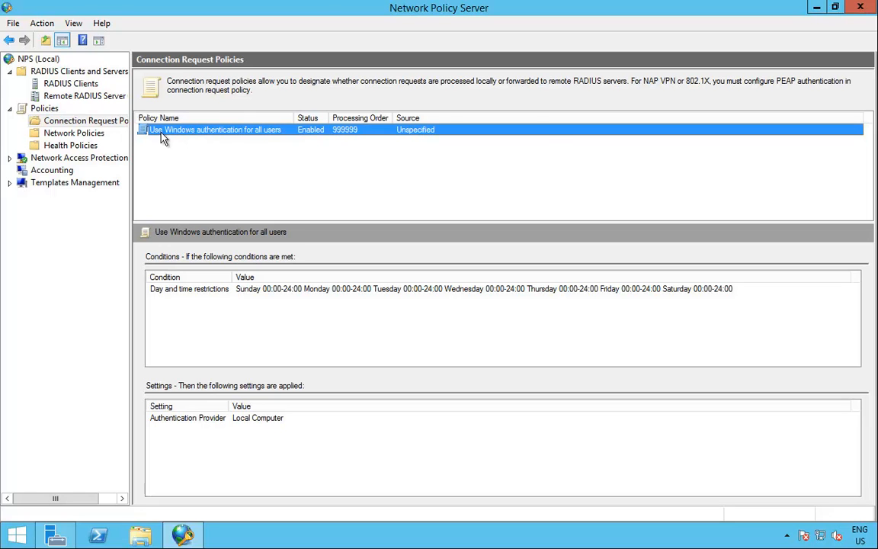
- Set the Routing and Remote Access connections network policy's permission to Grant access and apply it
left_click(80, 134)
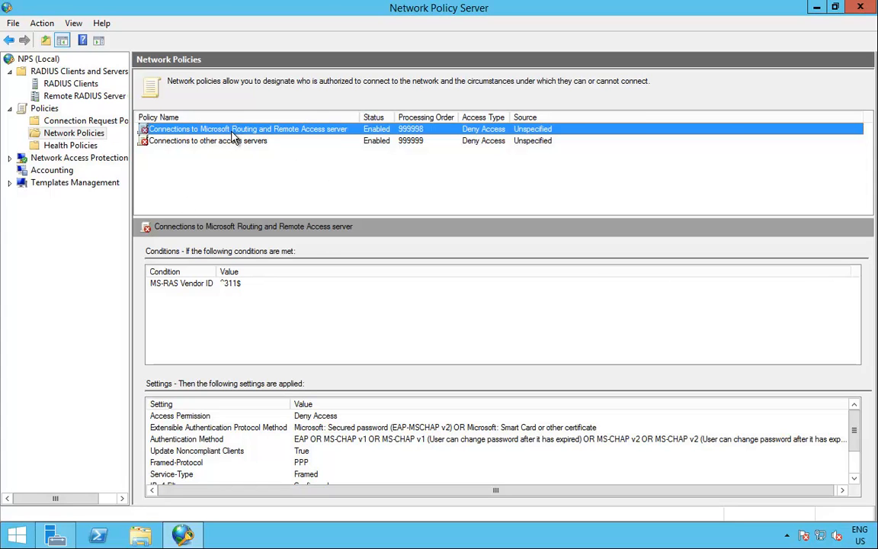
double_click(297, 130)
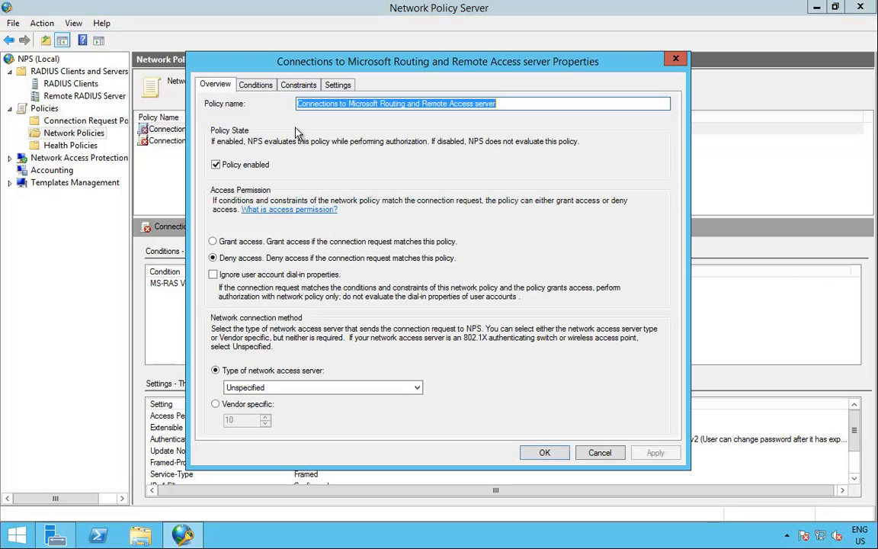
left_click(259, 241)
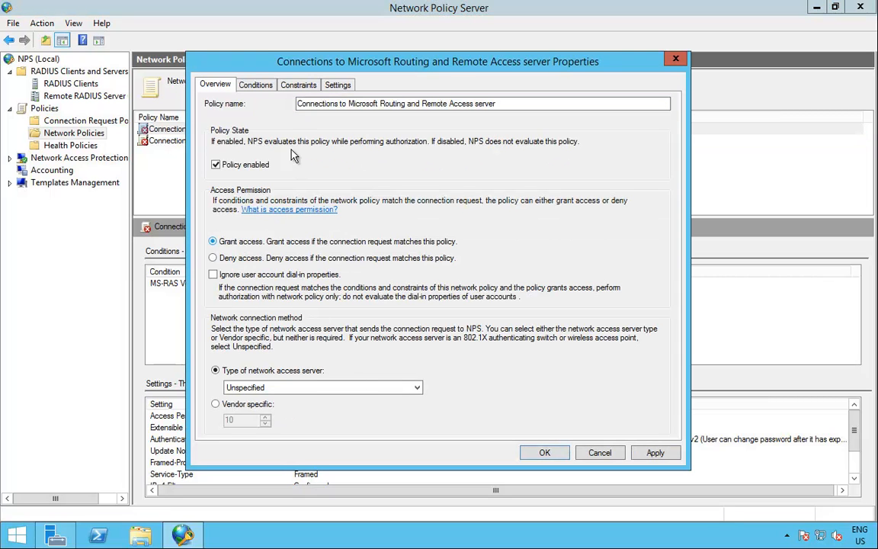
left_click(654, 455)
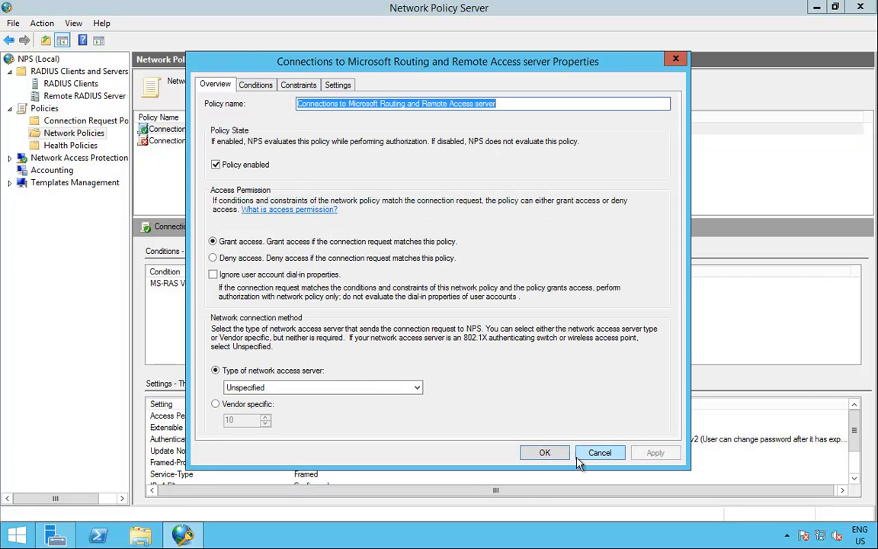
left_click(544, 452)
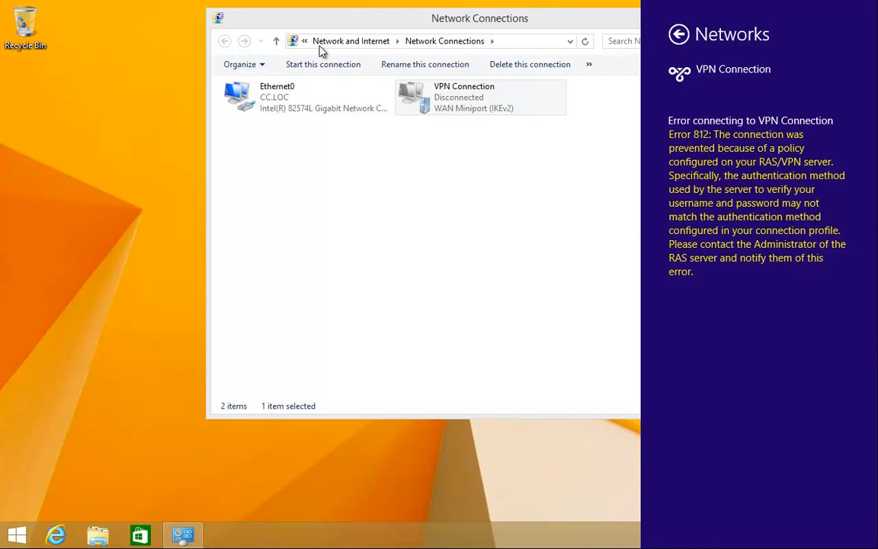
- Retry connecting the VPN Connection from the Networks panel, which fails with Error 812
left_click(678, 35)
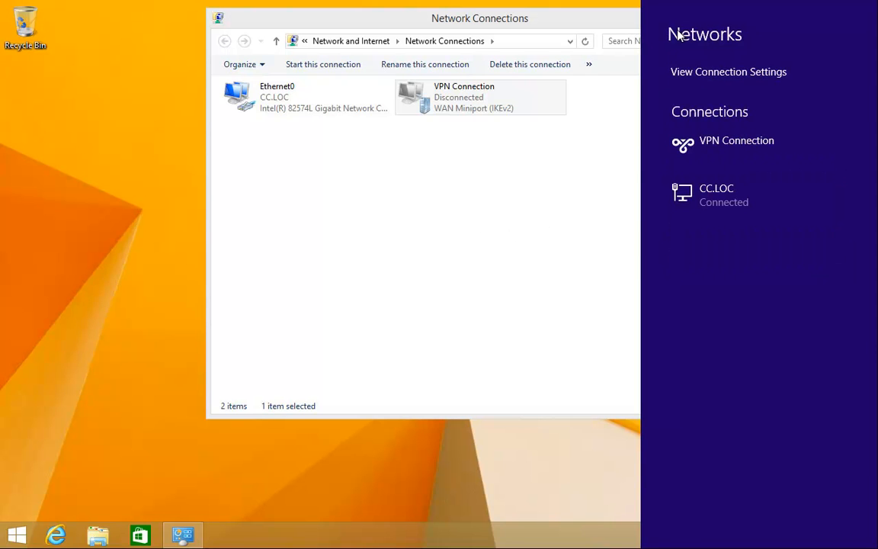
left_click(752, 150)
left_click(811, 181)
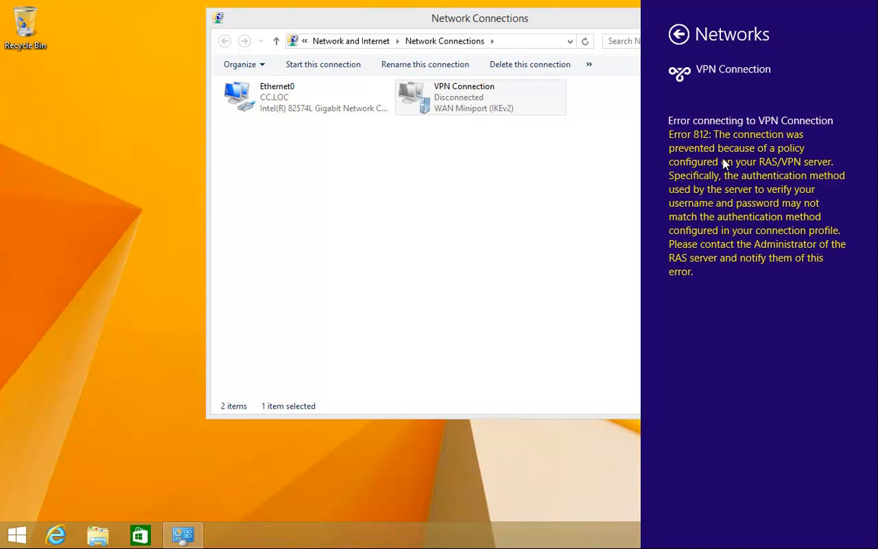
left_click(503, 174)
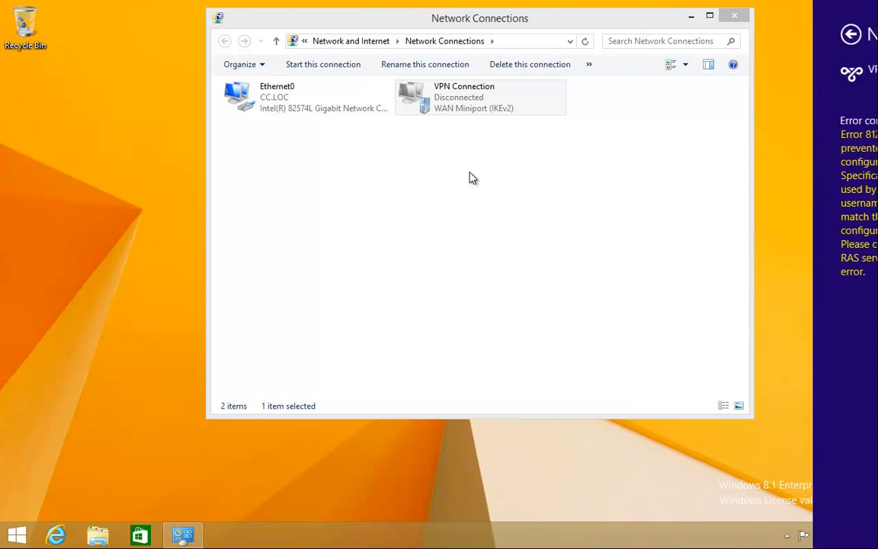
- Review the VPN Connection's Security settings (Automatic, MS-CHAP v2) and close its properties unchanged
right_click(468, 101)
left_click(541, 239)
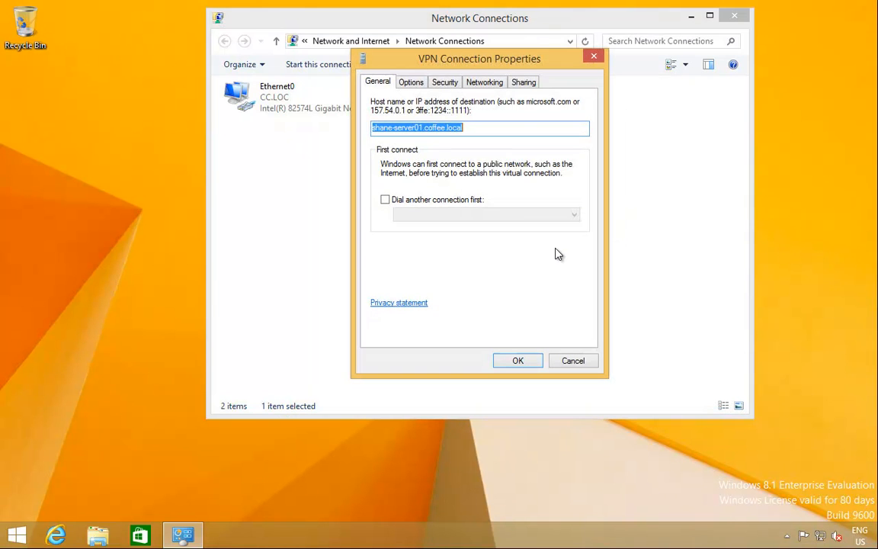
left_click(446, 82)
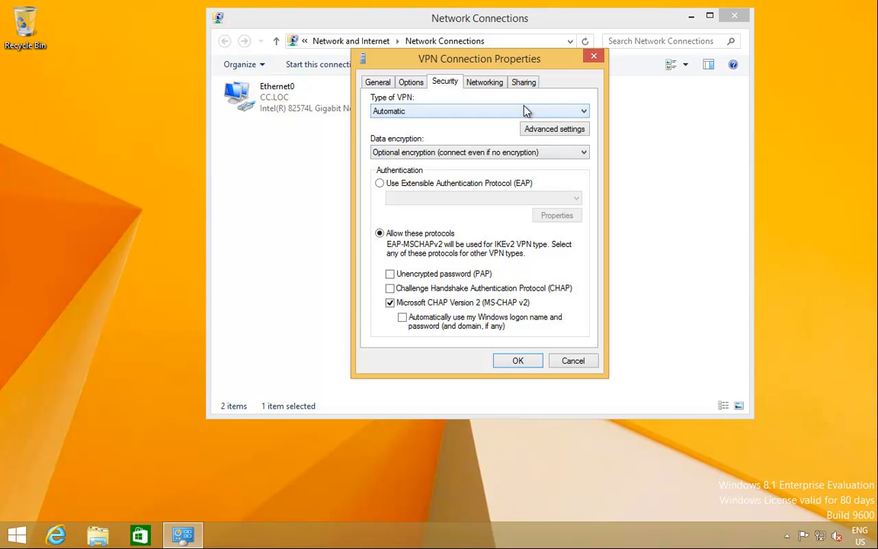
left_click(521, 362)
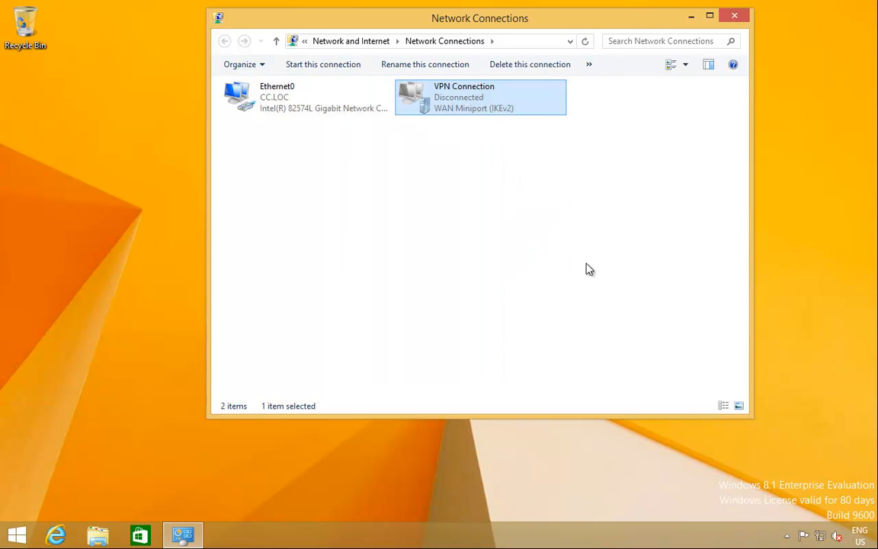
- Attempt to connect the VPN Connection again from the network connections list
left_click(805, 535)
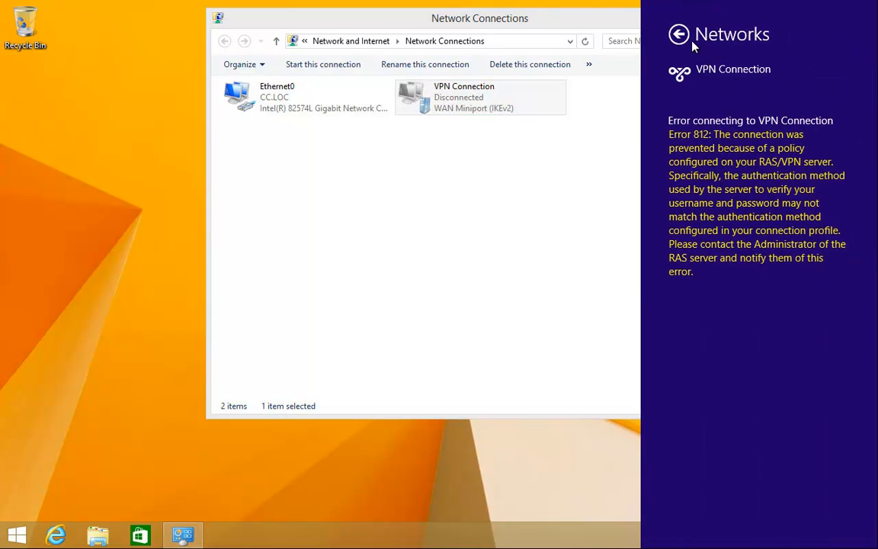
left_click(679, 35)
left_click(748, 196)
left_click(836, 228)
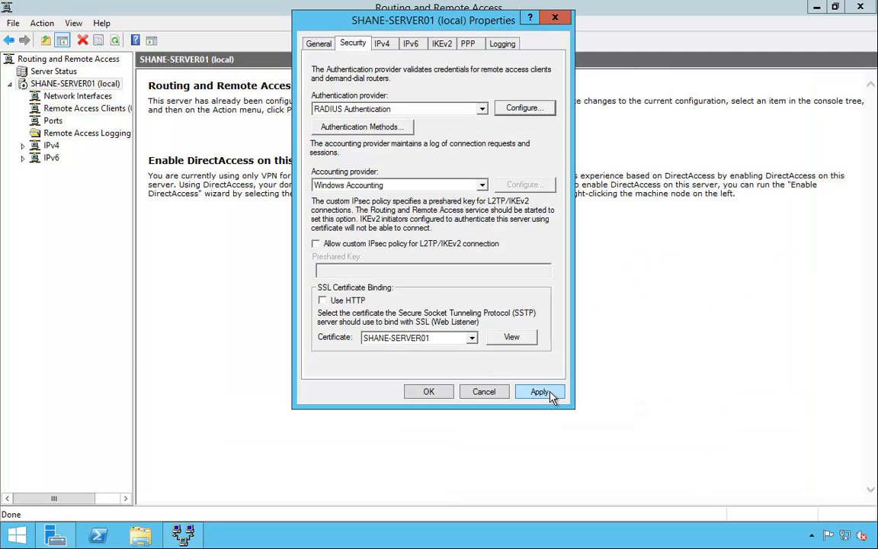
left_click(542, 391)
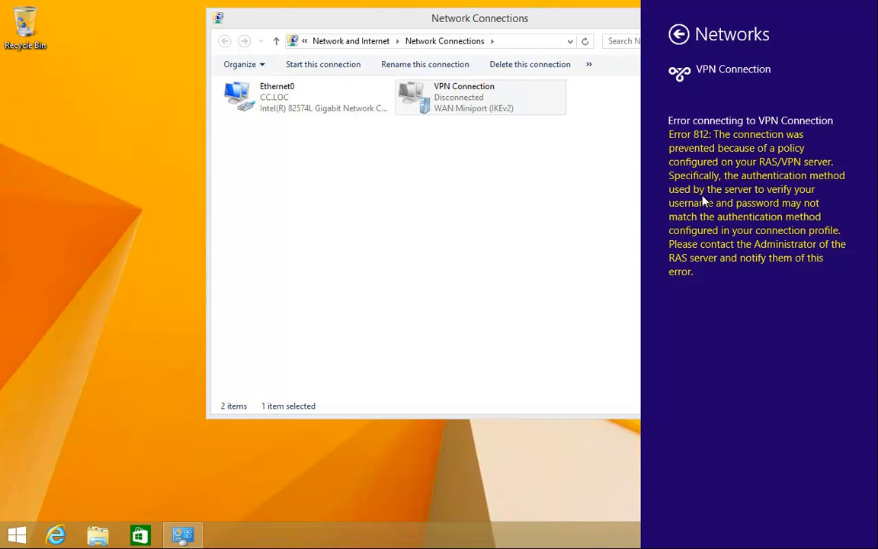
- Connect the VPN Connection once more until it joins coffee.local, then select it in Network Connections
left_click(689, 39)
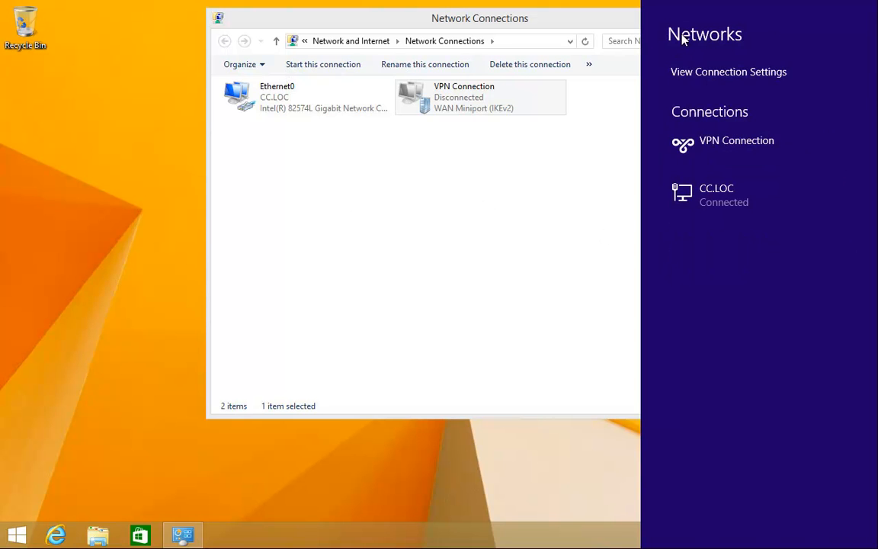
left_click(761, 144)
left_click(817, 180)
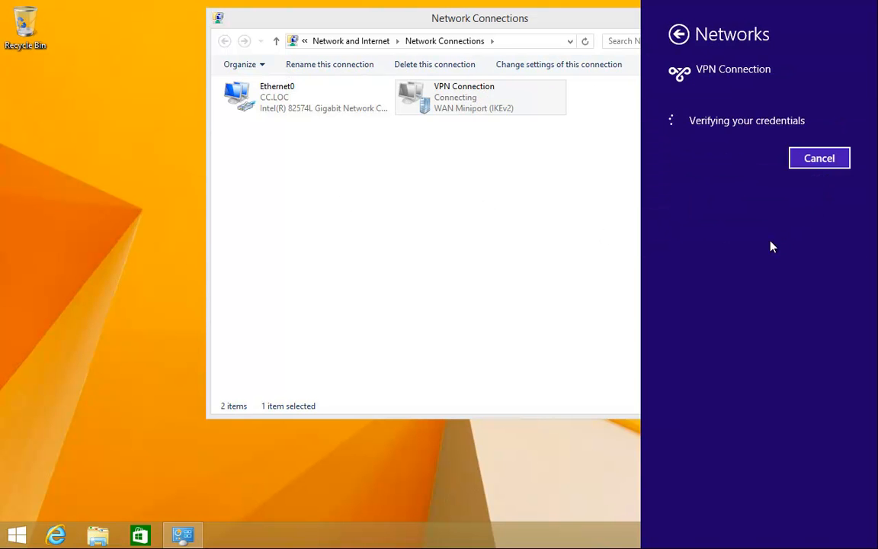
left_click(441, 100)
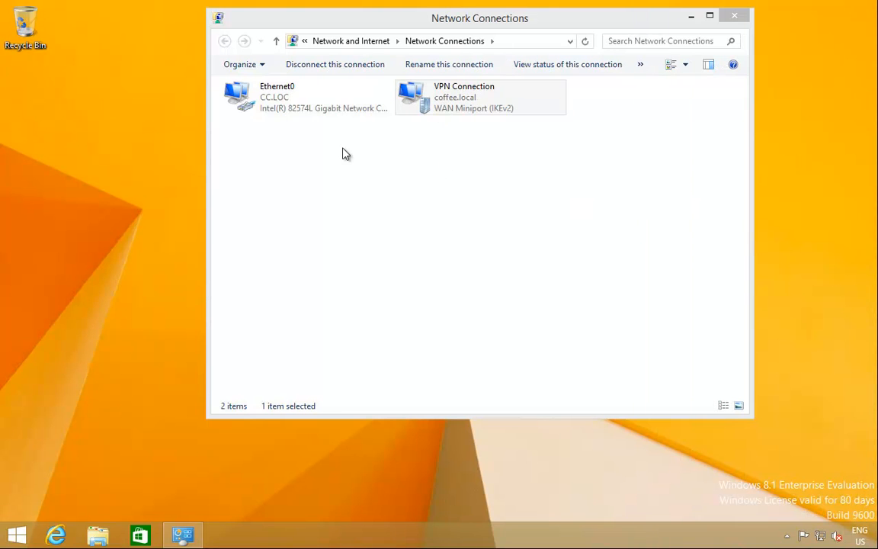
left_click(459, 115)
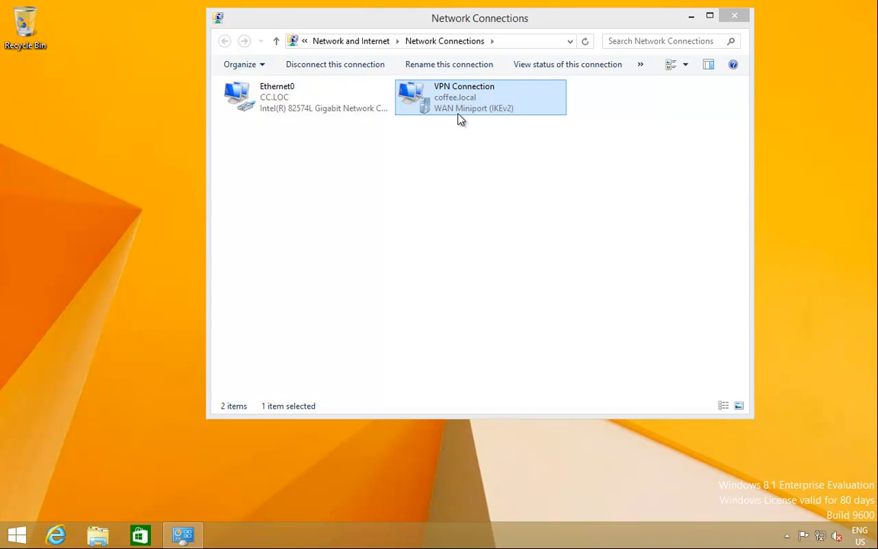
left_click(340, 67)
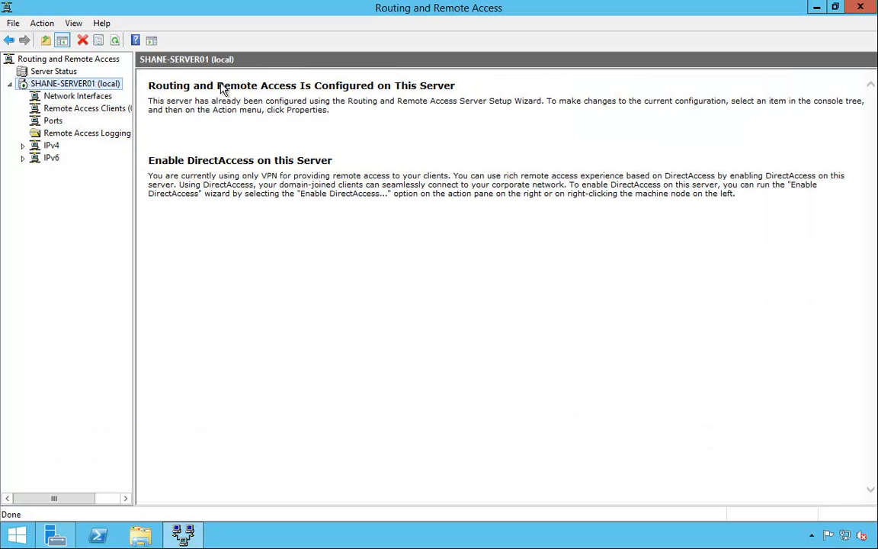
- Open SHANE-SERVER01 (local) Properties and view the Security tab's RADIUS authentication server configuration
right_click(95, 89)
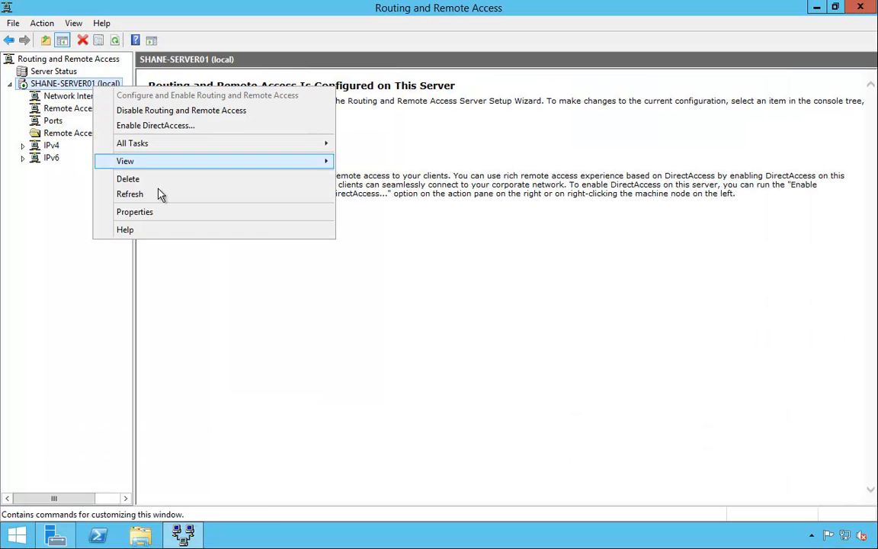
left_click(174, 214)
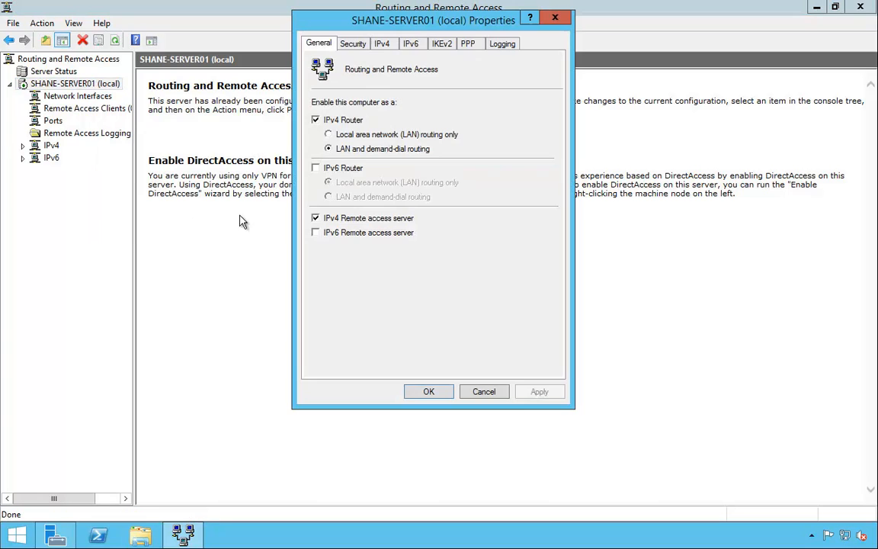
left_click(353, 43)
left_click(520, 108)
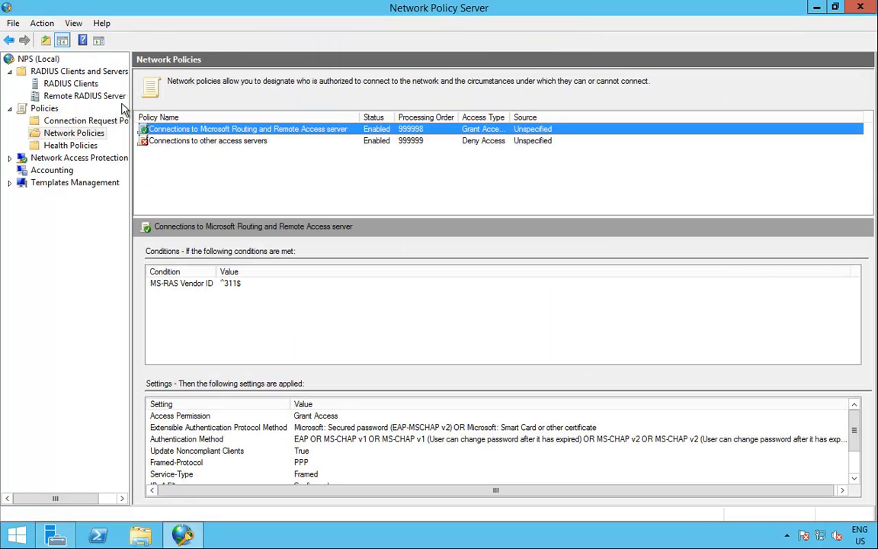
left_click(88, 85)
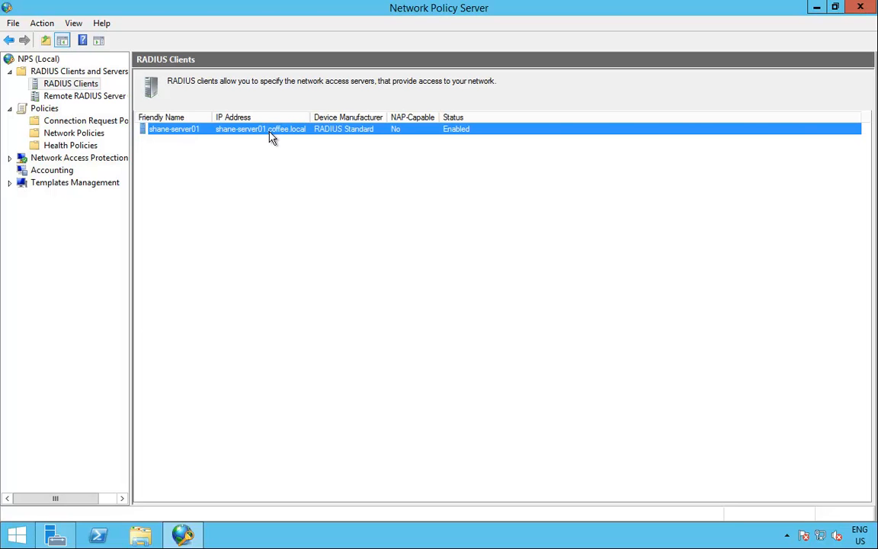
left_click(95, 126)
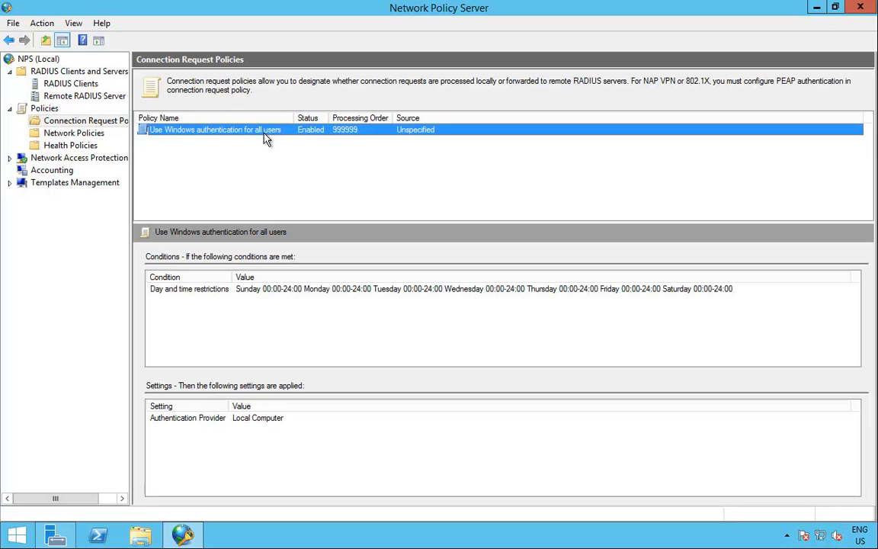
left_click(73, 132)
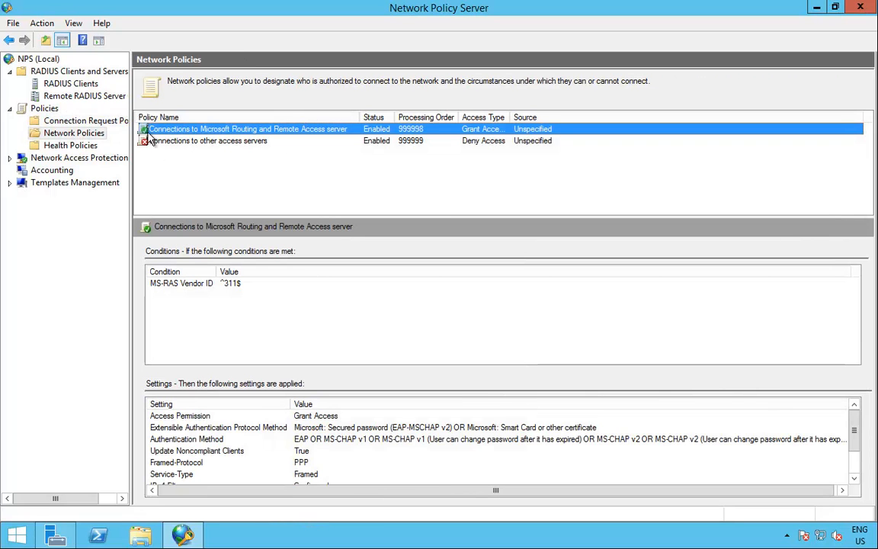
double_click(244, 130)
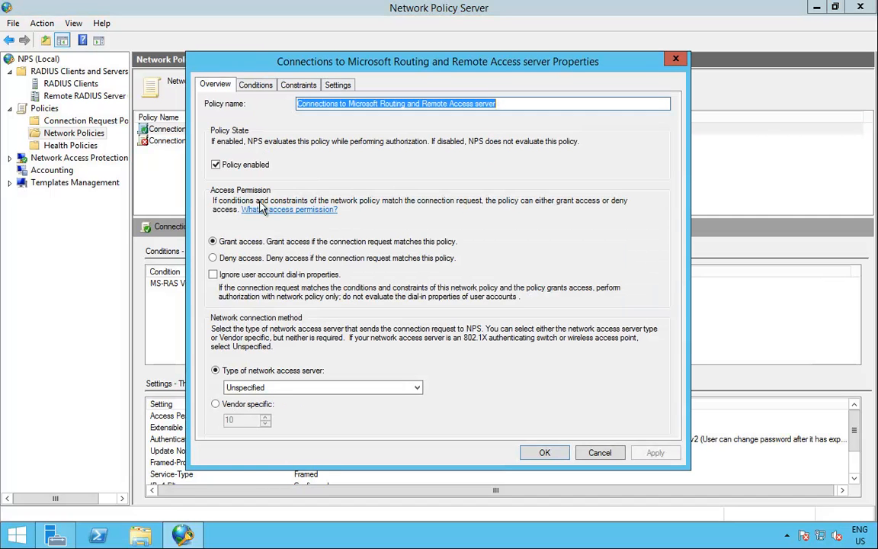
left_click(254, 86)
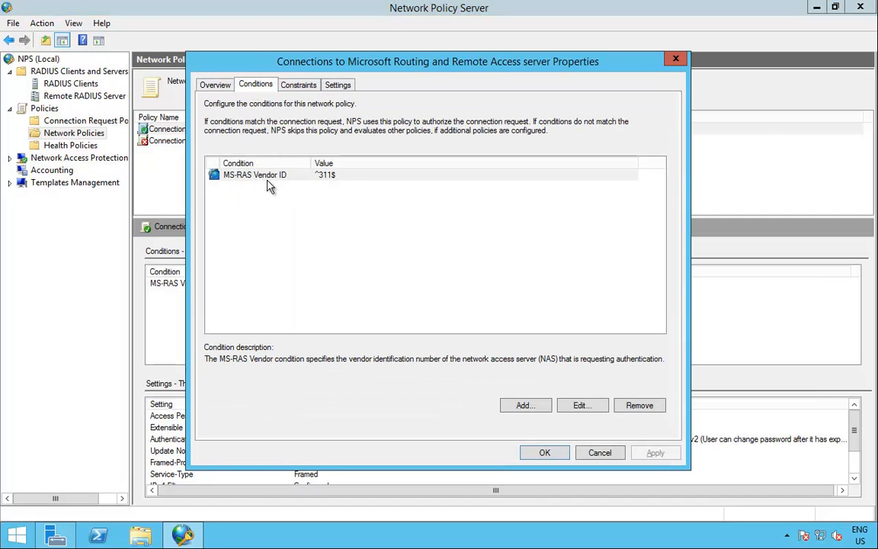
left_click(301, 85)
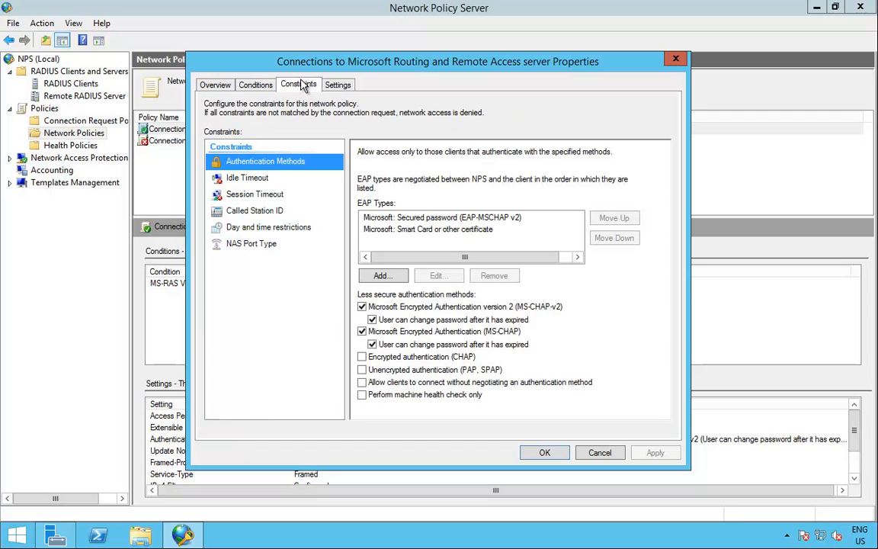
left_click(247, 177)
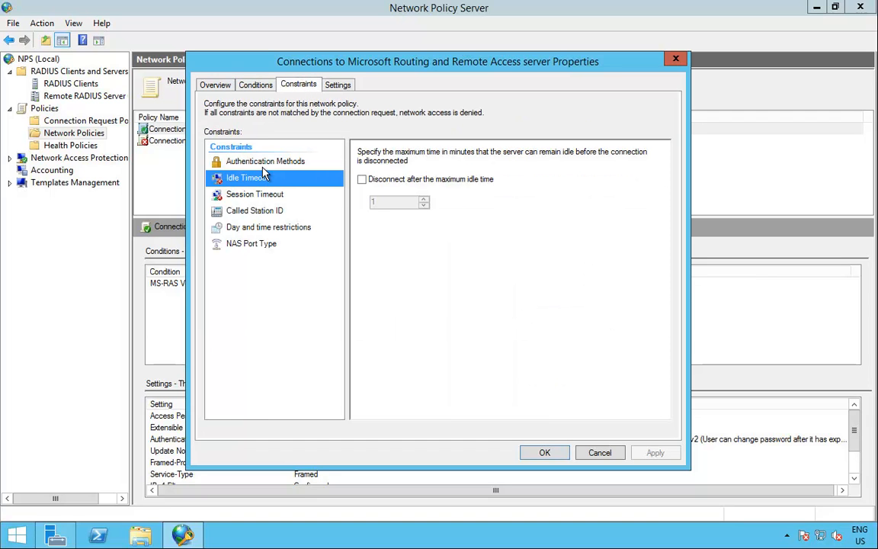
left_click(263, 162)
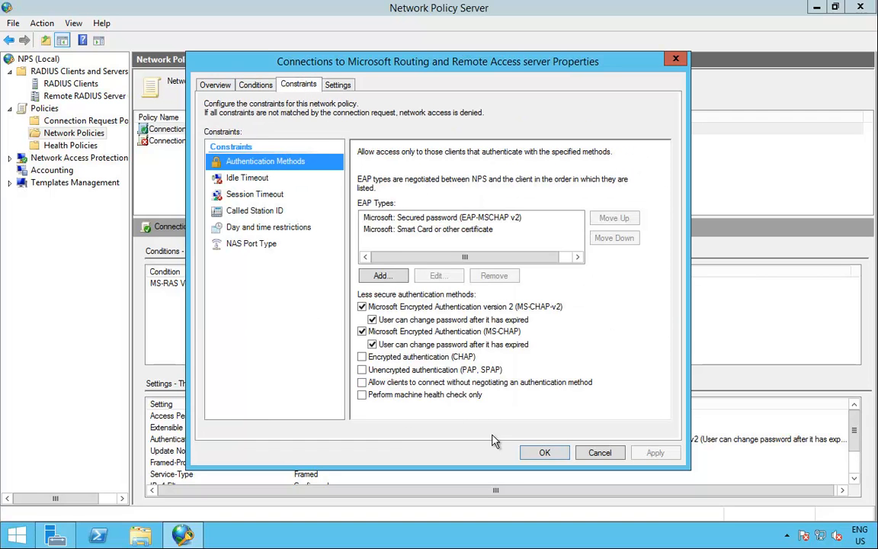
left_click(541, 453)
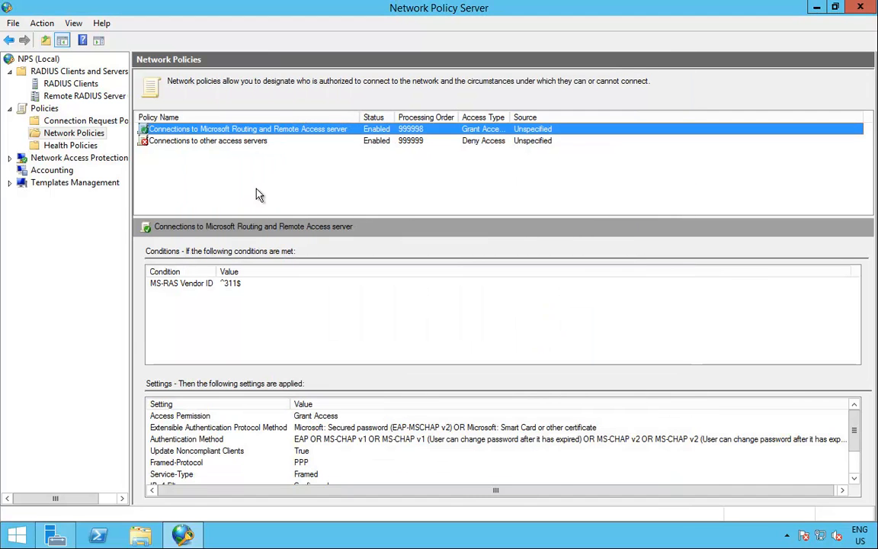